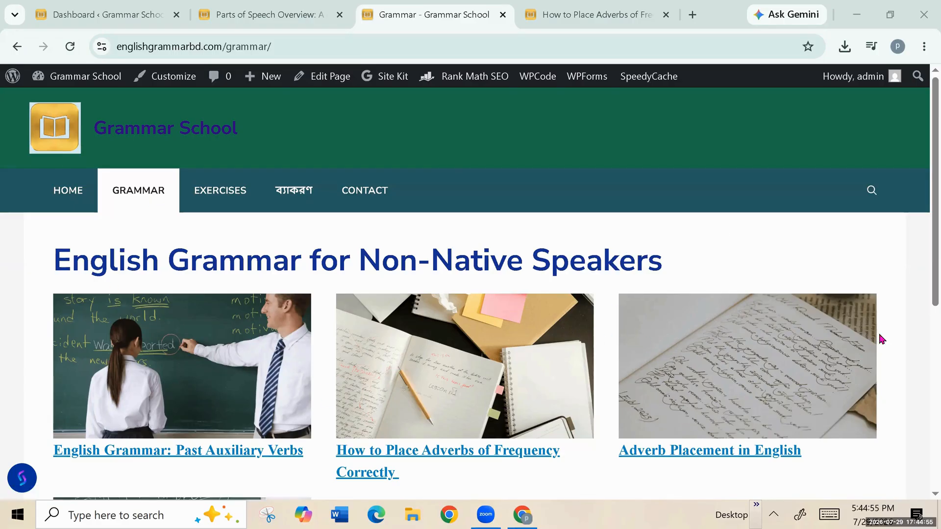
# Step: Open the Grammar page of the website in the page editor
pyautogui.scroll(-4, 882, 347)
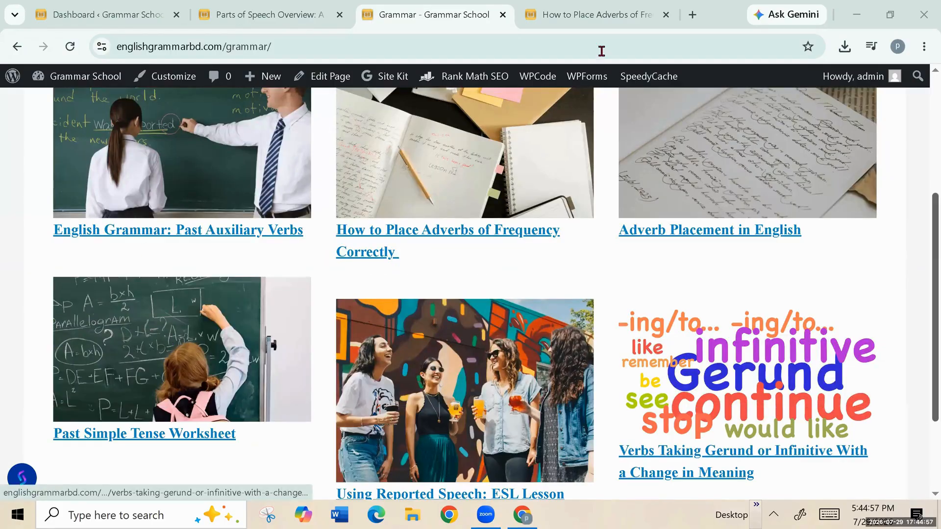
pyautogui.scroll(-3, 604, 293)
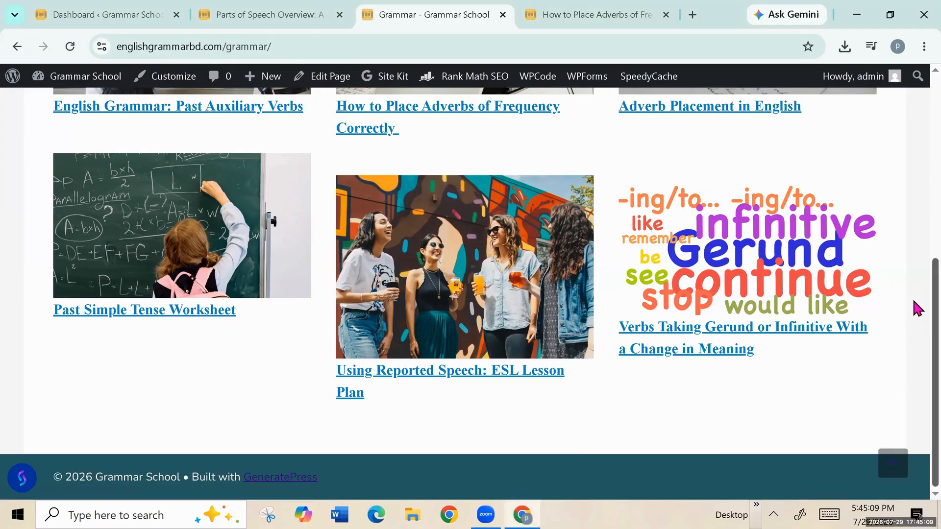
pyautogui.scroll(5, 915, 311)
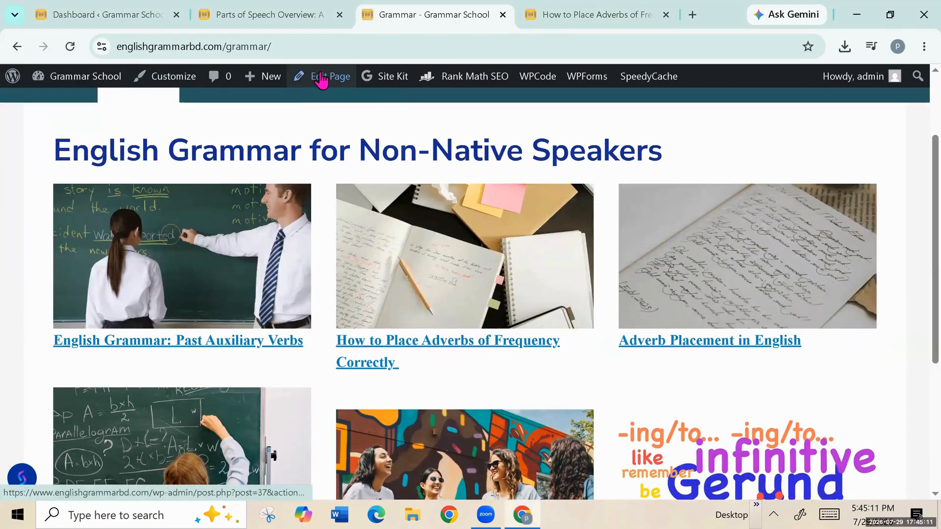
pyautogui.click(322, 83)
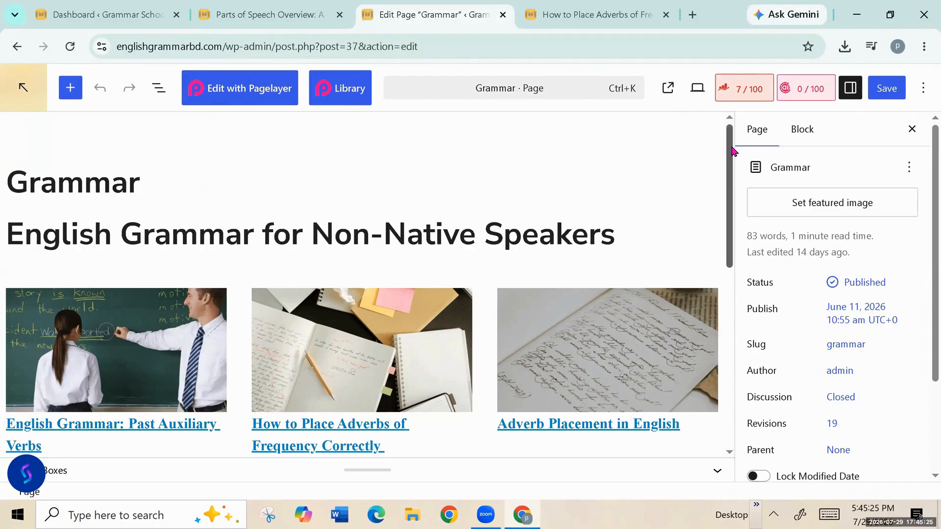
pyautogui.scroll(-3, 722, 357)
pyautogui.scroll(-7, 722, 356)
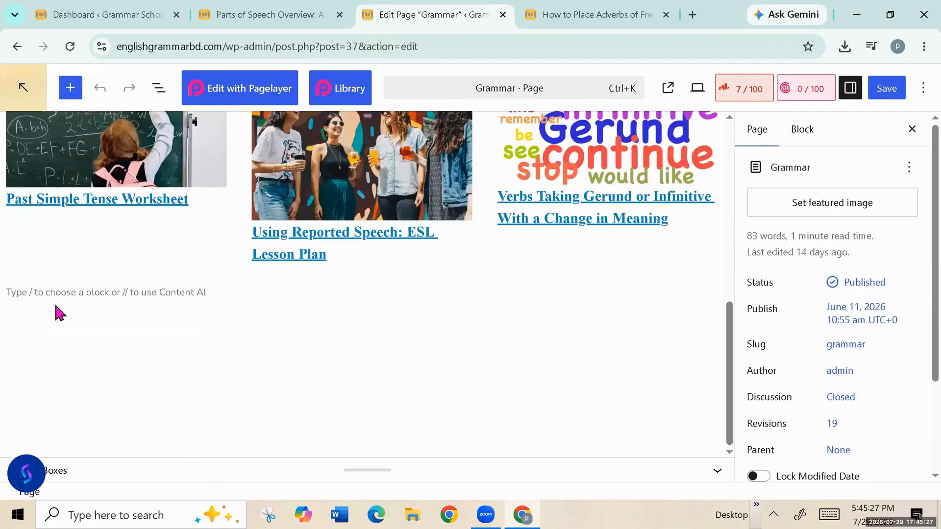
pyautogui.scroll(3, 338, 338)
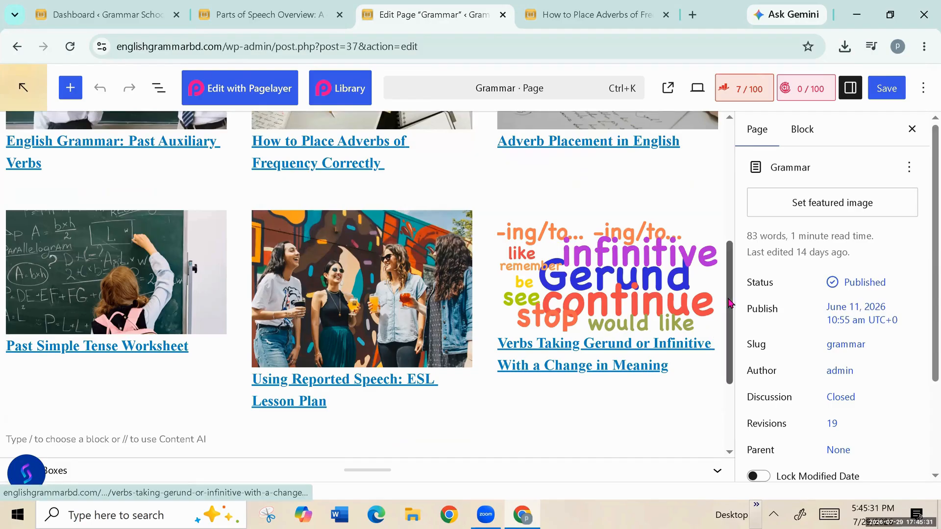
pyautogui.scroll(-2, 725, 334)
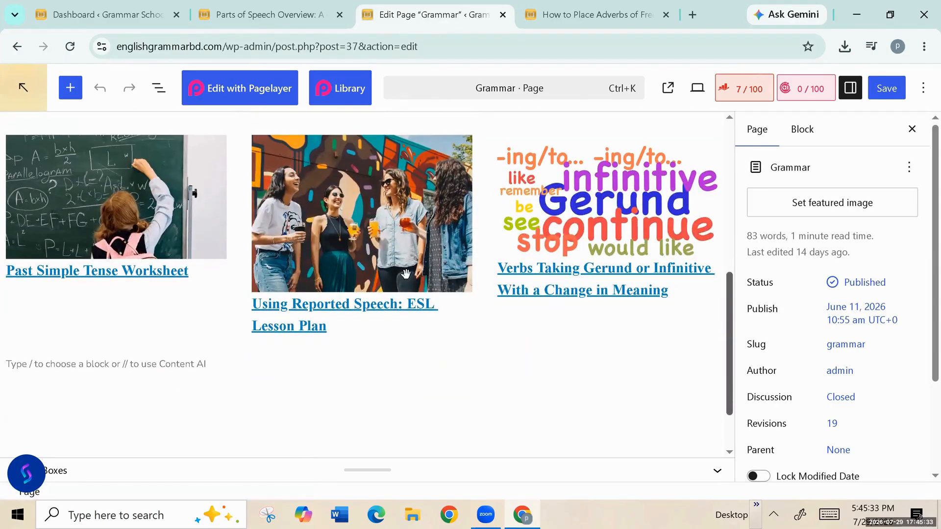
pyautogui.click(14, 365)
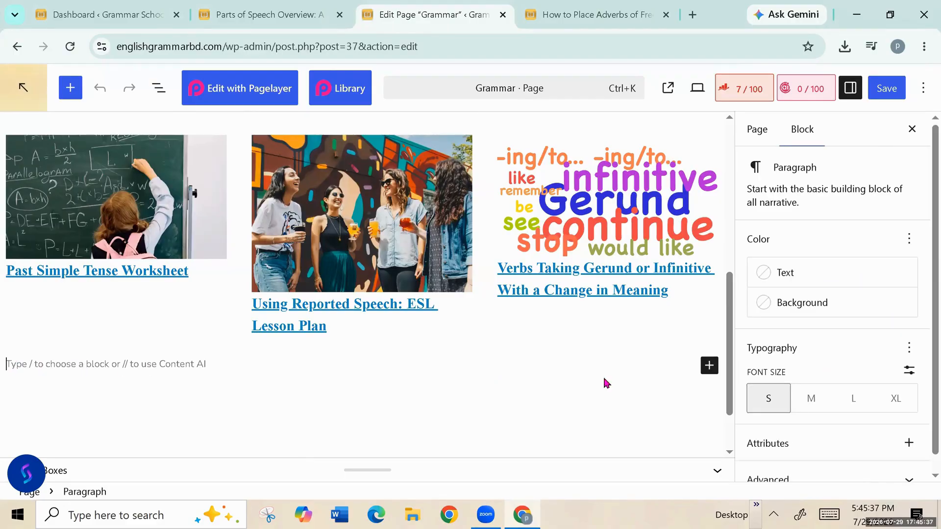
pyautogui.click(711, 366)
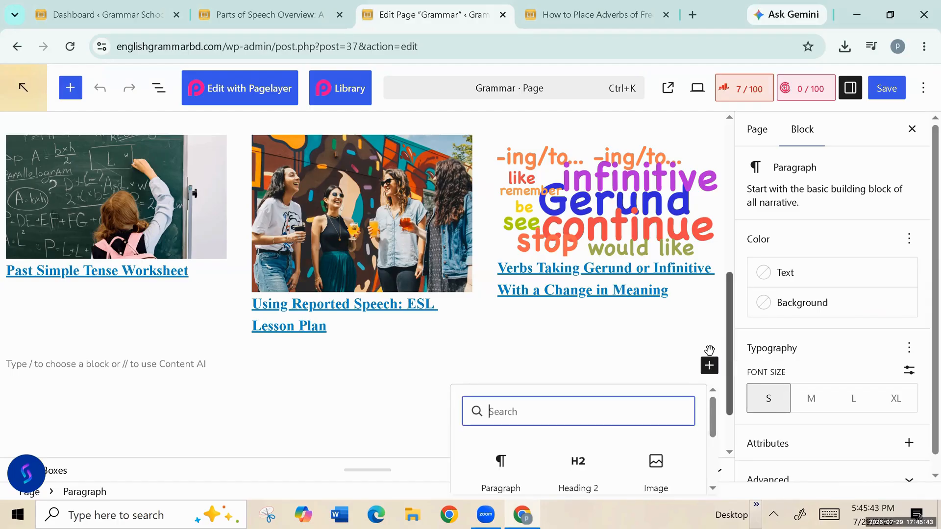
pyautogui.click(351, 419)
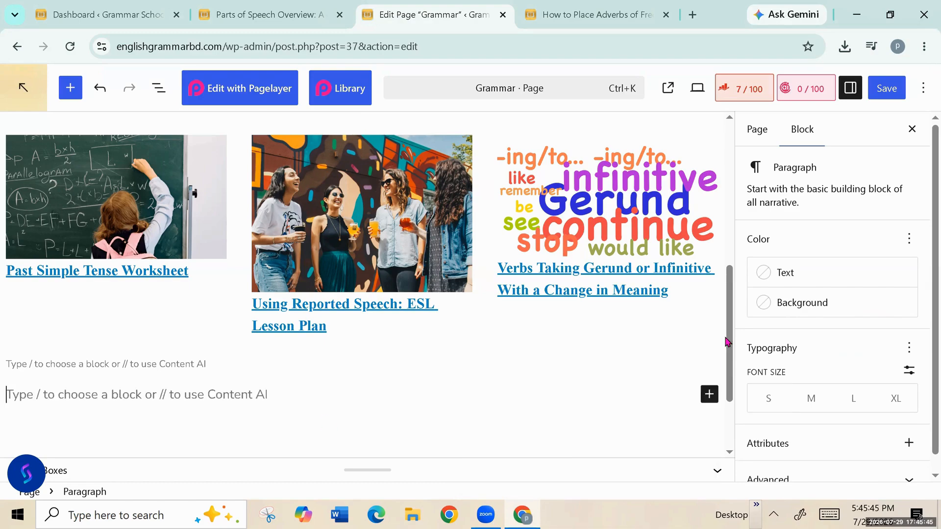
pyautogui.scroll(1, 162, 278)
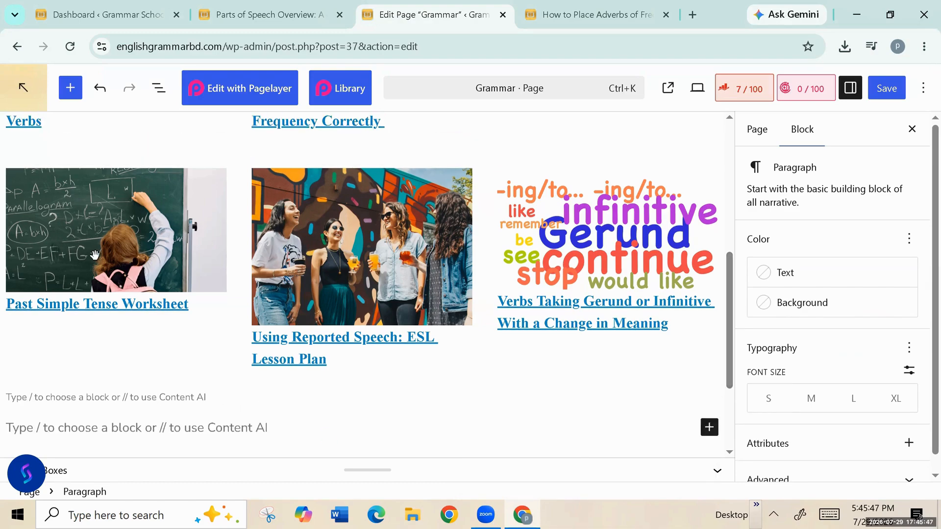
pyautogui.scroll(-3, 452, 329)
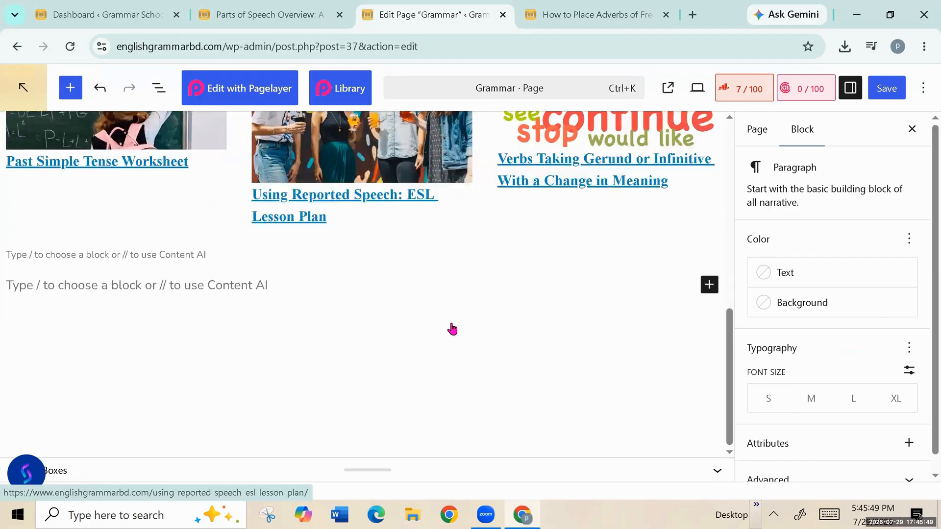
pyautogui.scroll(3, 313, 299)
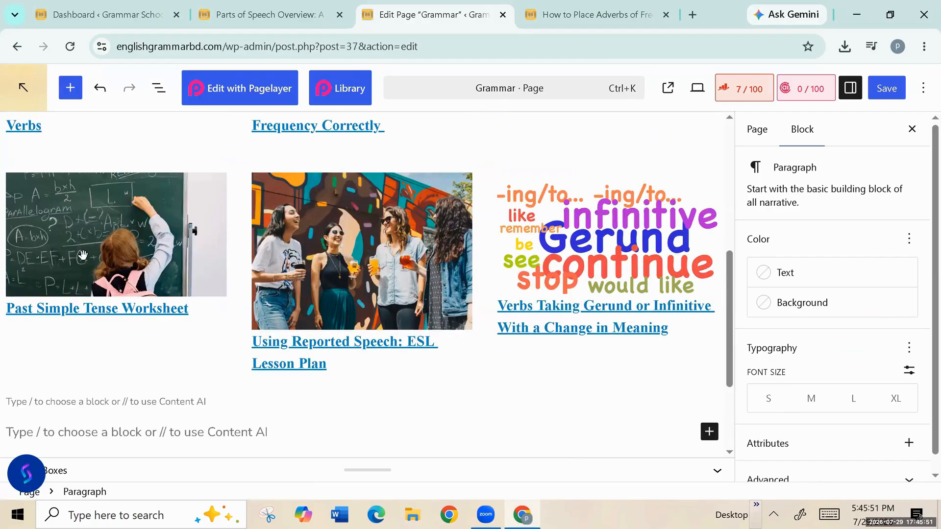
pyautogui.scroll(-2, 84, 255)
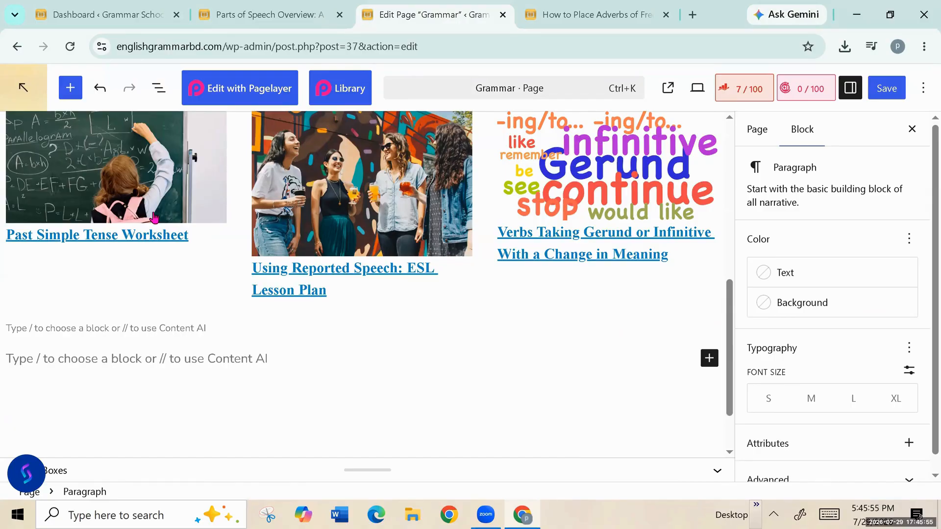
pyautogui.rightClick(136, 202)
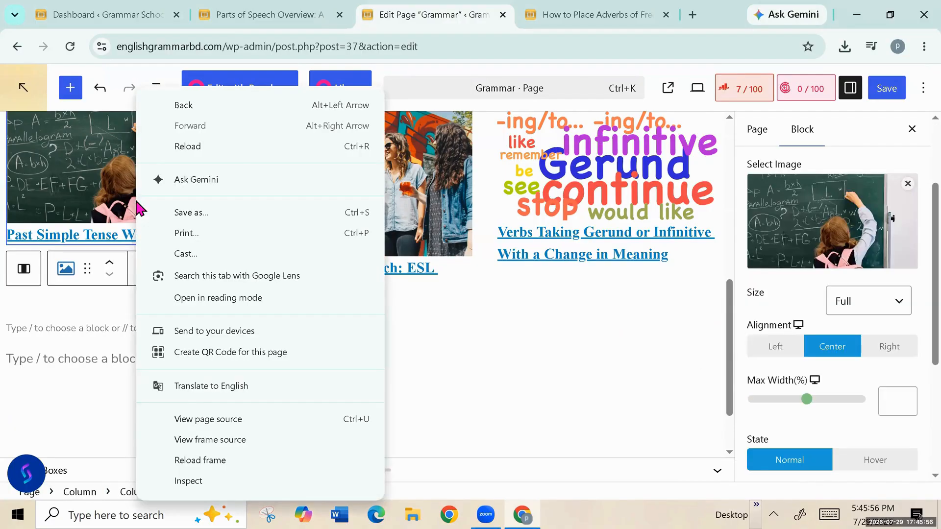
pyautogui.click(69, 310)
pyautogui.click(69, 309)
pyautogui.click(656, 409)
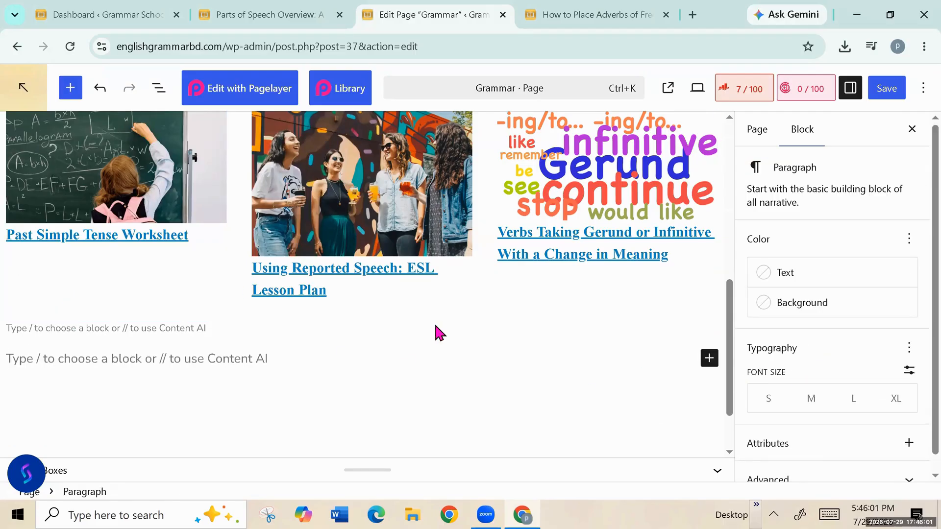
# Step: Duplicate the image block captioned "Past Simple Tense Worksheet" in the first column
pyautogui.scroll(3, 438, 332)
pyautogui.click(176, 349)
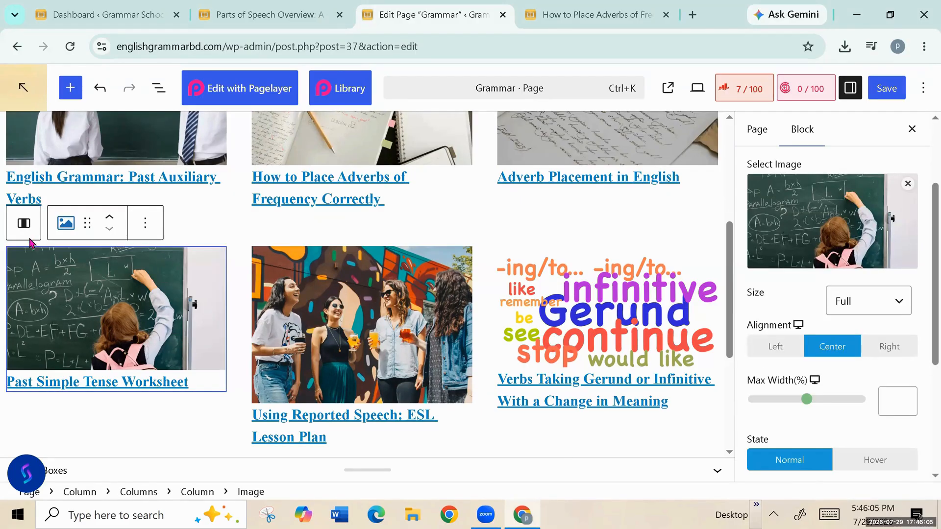
pyautogui.click(145, 224)
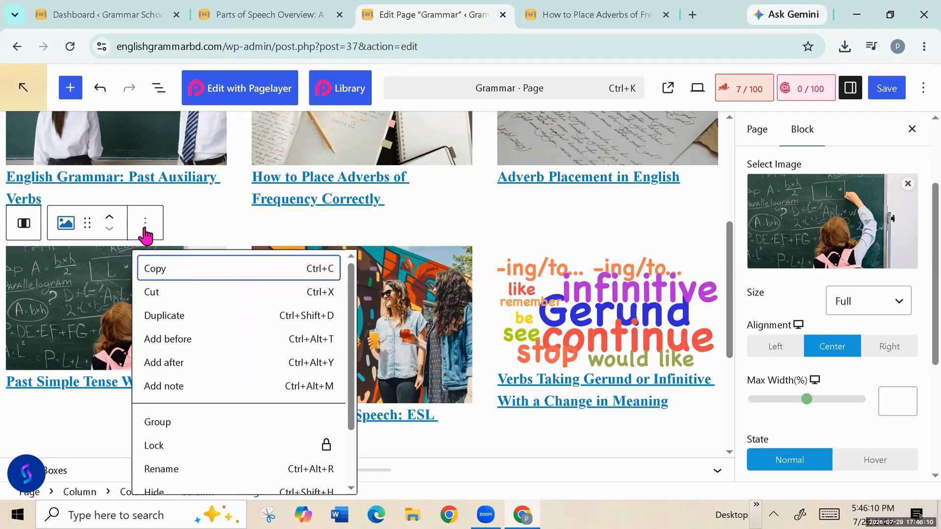
pyautogui.click(176, 323)
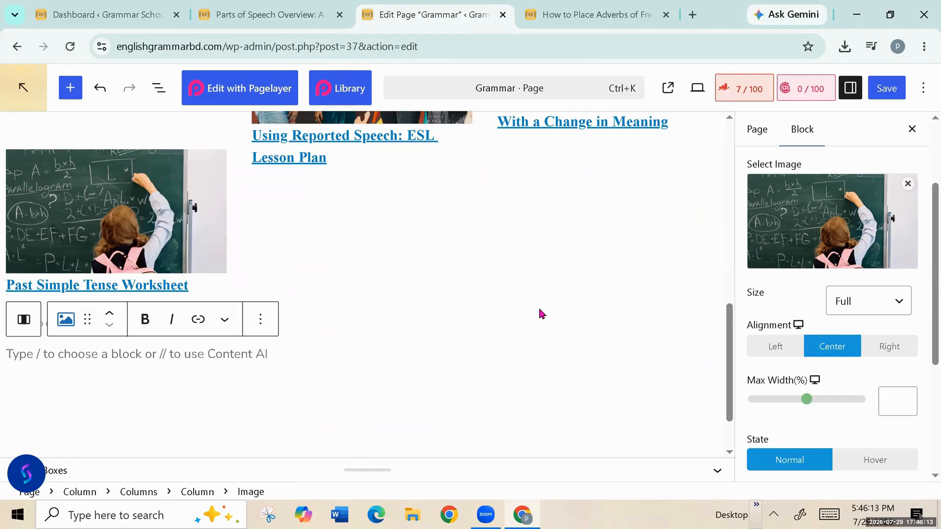
pyautogui.scroll(3, 304, 282)
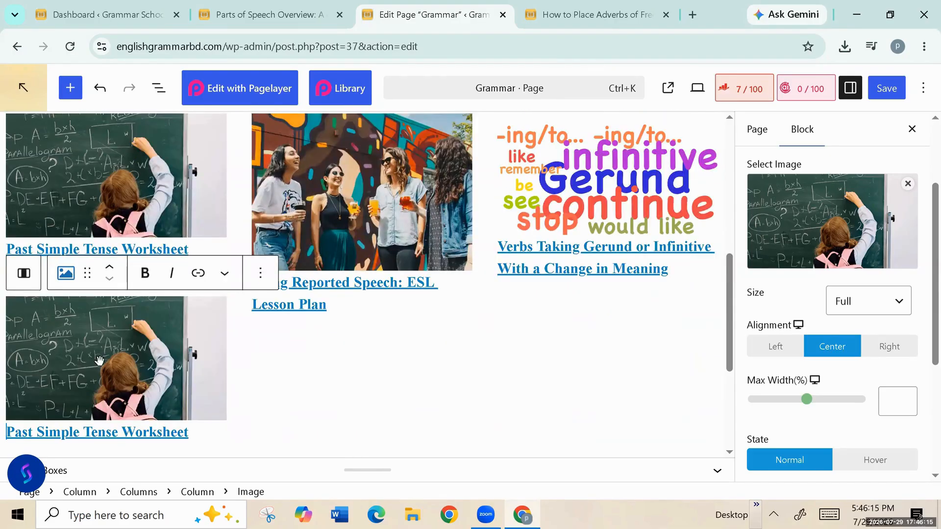
pyautogui.scroll(-2, 388, 361)
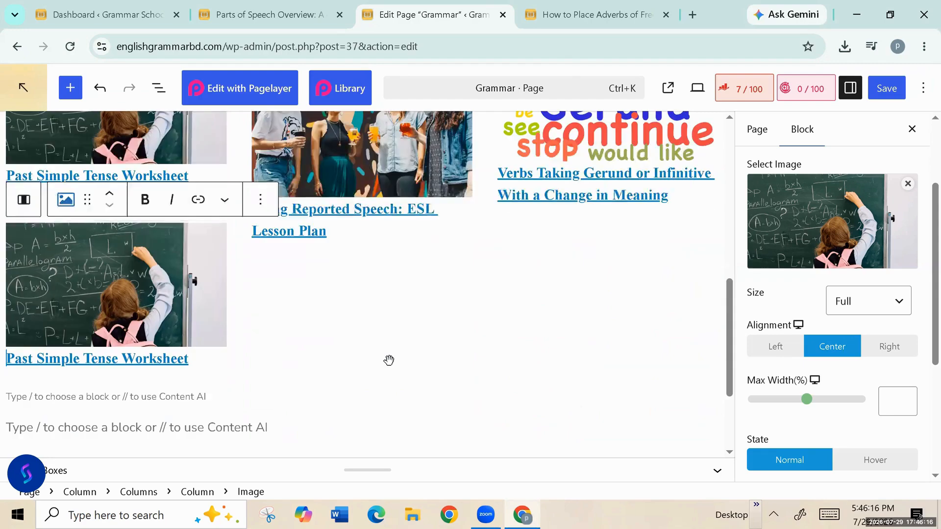
# Step: Upload "Image by svklimkin.jpg" from Downloads as the replacement picture for the duplicated image block
pyautogui.click(113, 301)
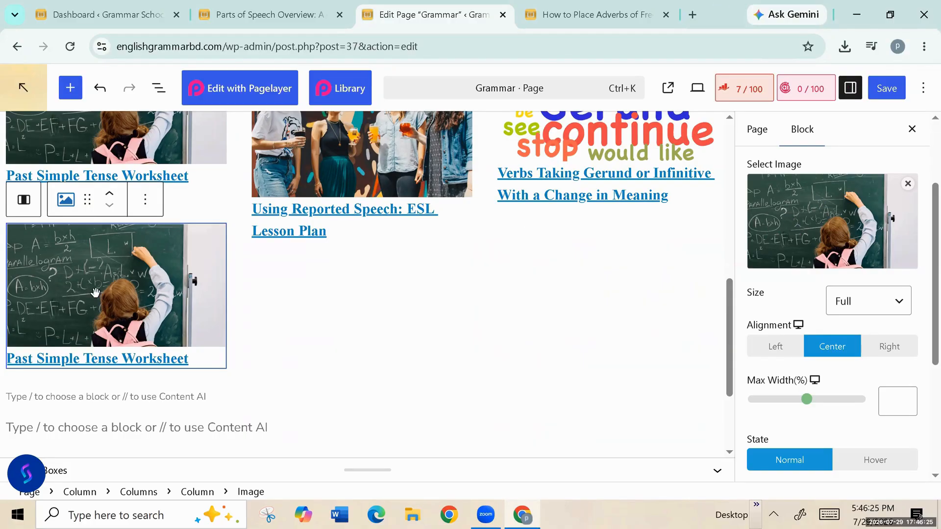
pyautogui.click(808, 226)
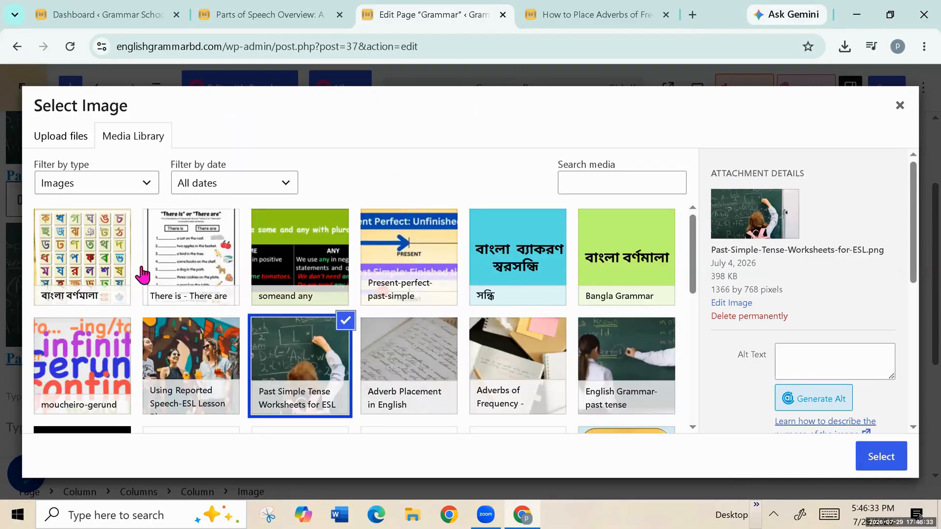
pyautogui.scroll(-3, 395, 323)
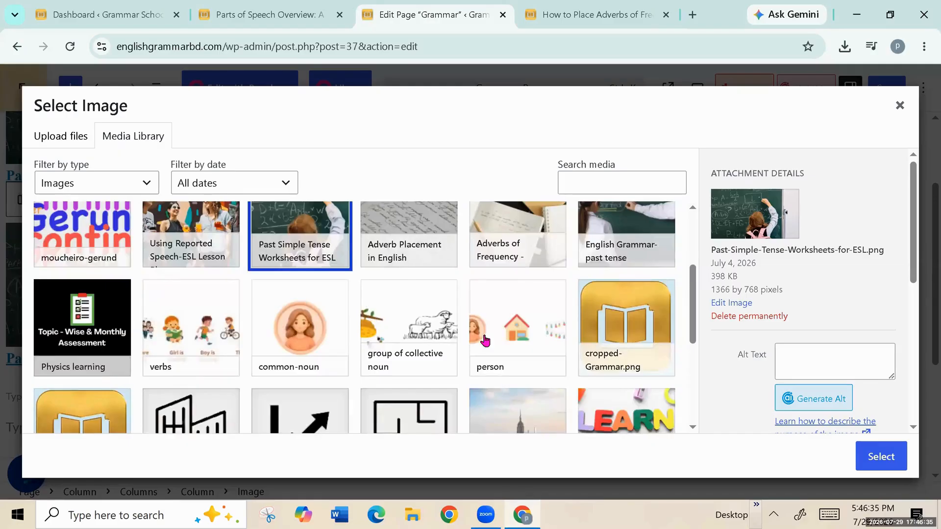
pyautogui.scroll(3, 485, 341)
pyautogui.click(76, 139)
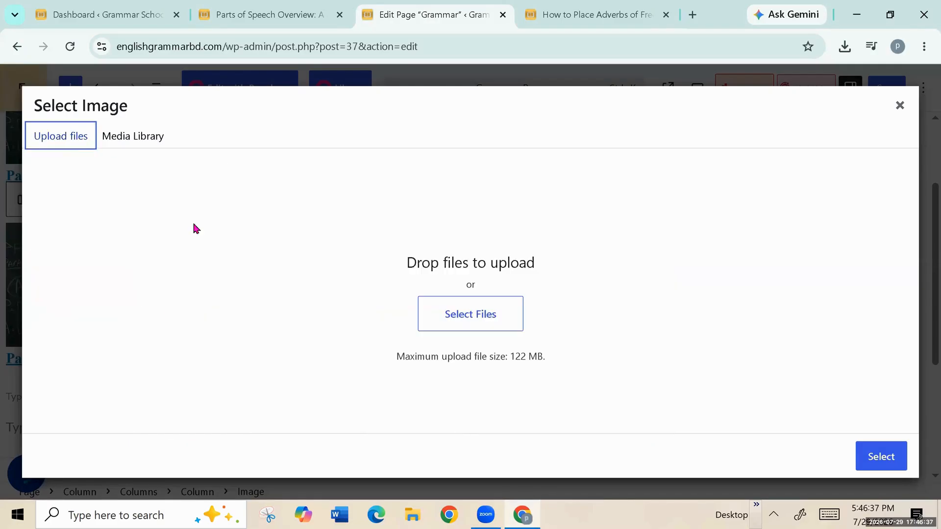
pyautogui.click(489, 316)
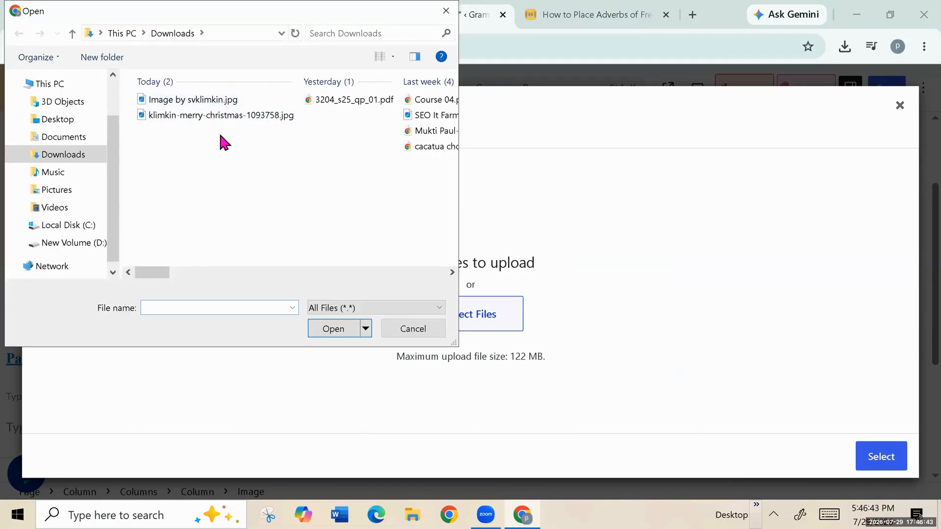
pyautogui.click(223, 99)
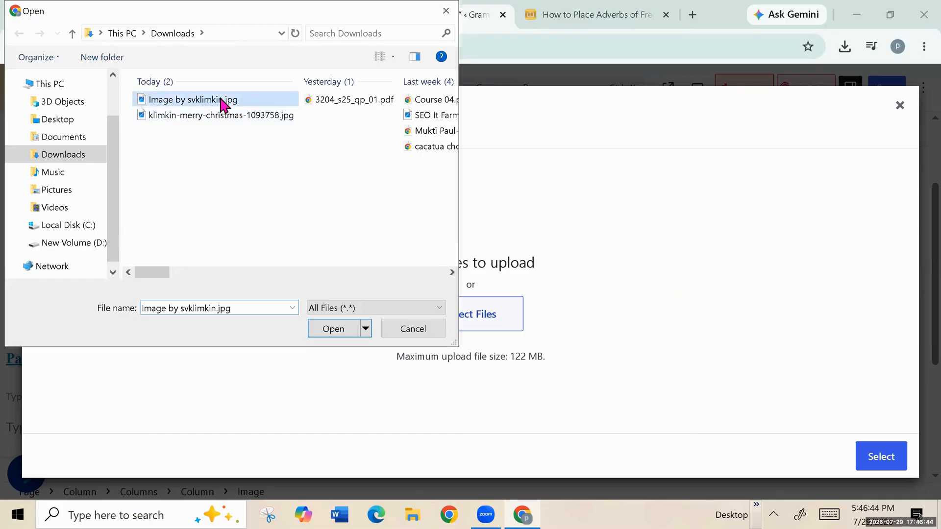
pyautogui.click(338, 330)
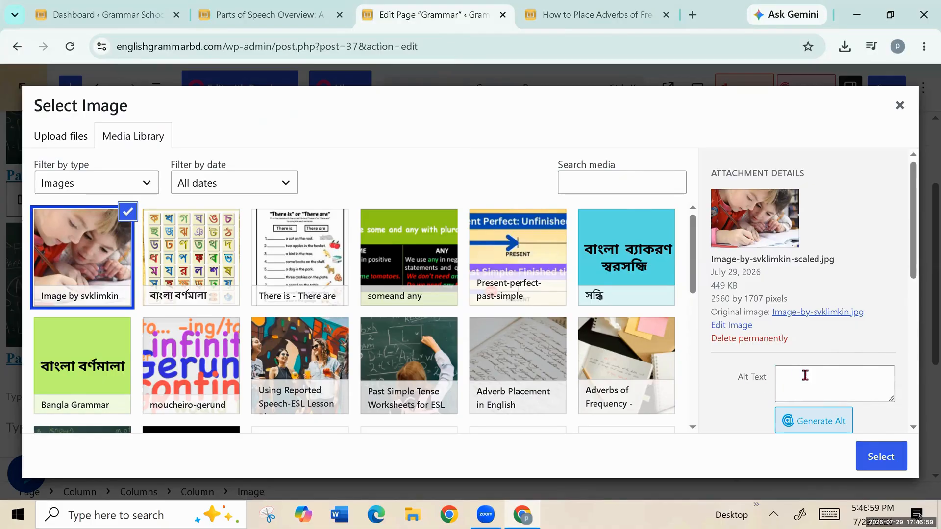
# Step: Copy "Parts of Speech" from the post's heading as the uploaded image's alt text, and apply the image to the duplicated block
pyautogui.click(262, 14)
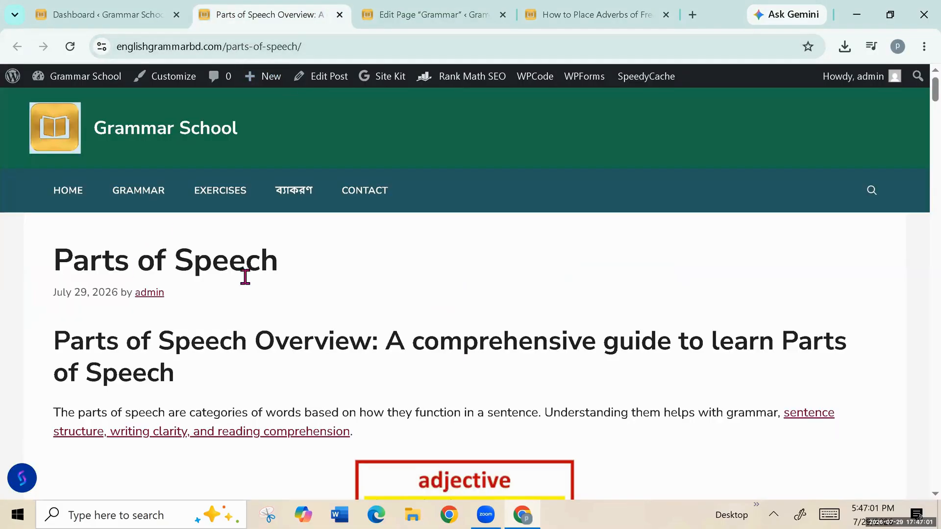
pyautogui.moveTo(246, 349); pyautogui.dragTo(94, 351)
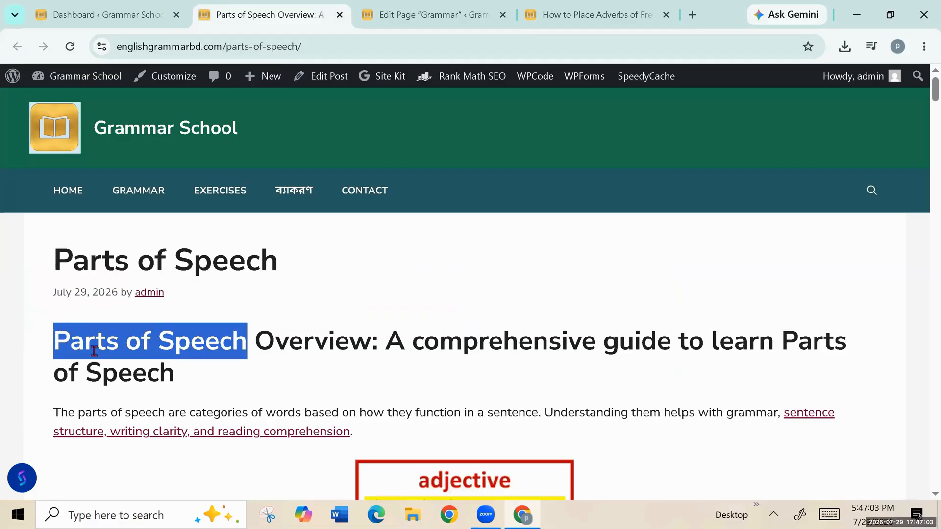
pyautogui.rightClick(202, 352)
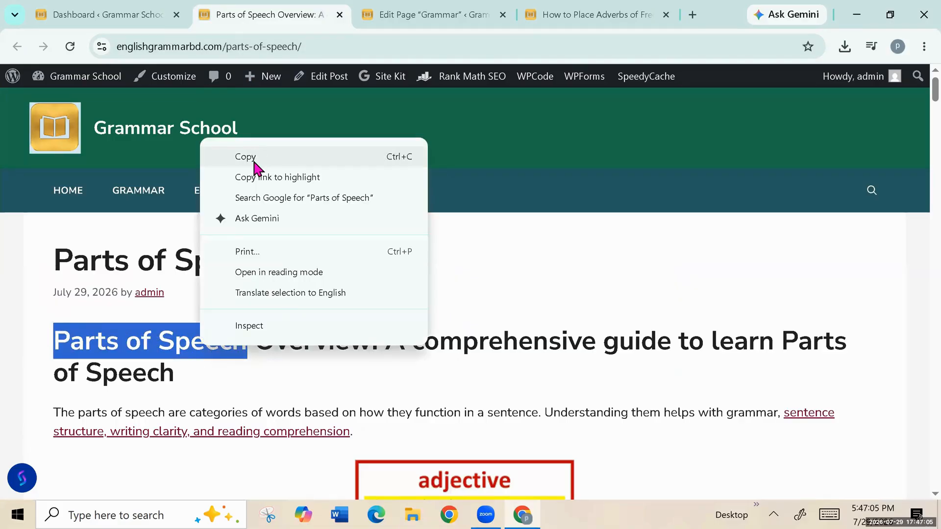
pyautogui.click(253, 153)
pyautogui.click(422, 7)
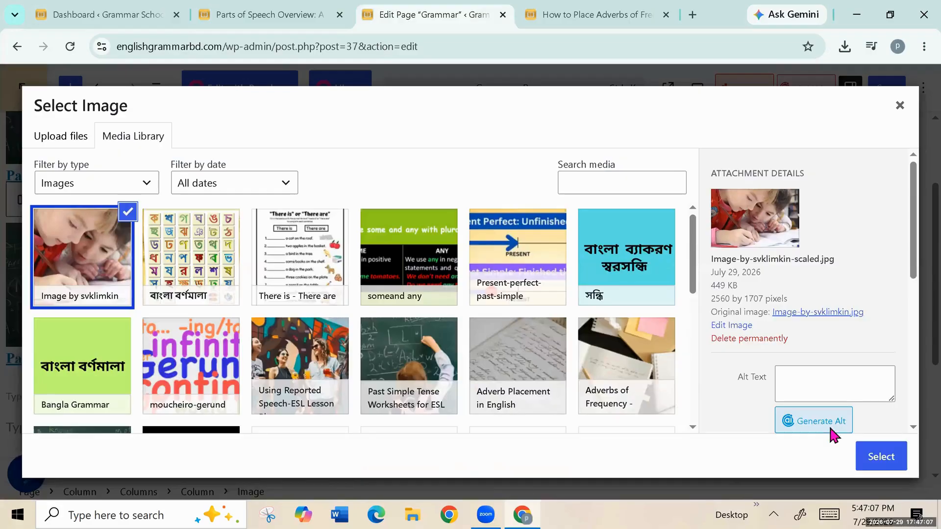
pyautogui.rightClick(798, 380)
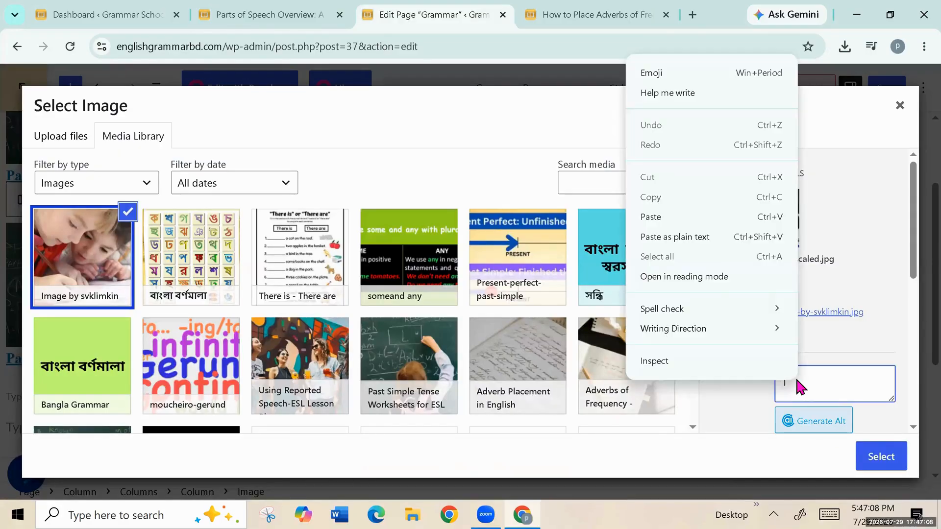
pyautogui.click(664, 218)
pyautogui.click(880, 457)
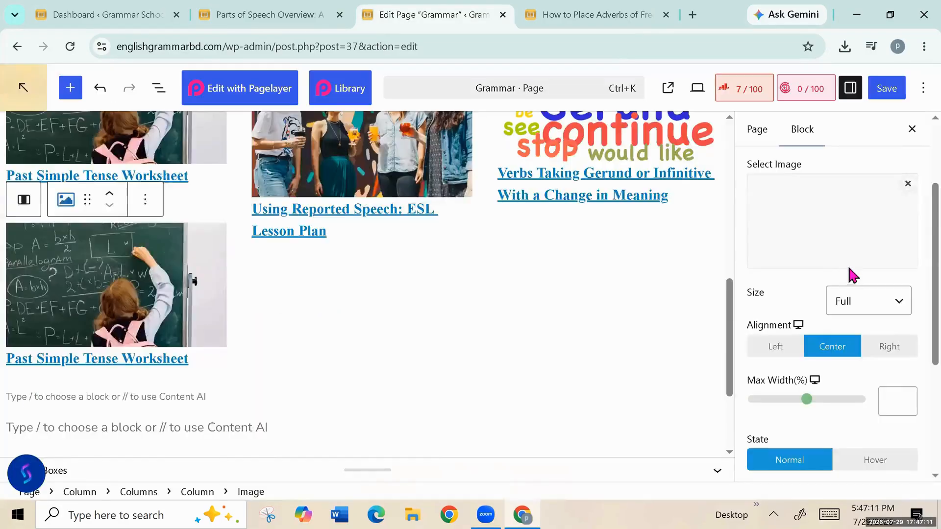
pyautogui.scroll(-2, 184, 326)
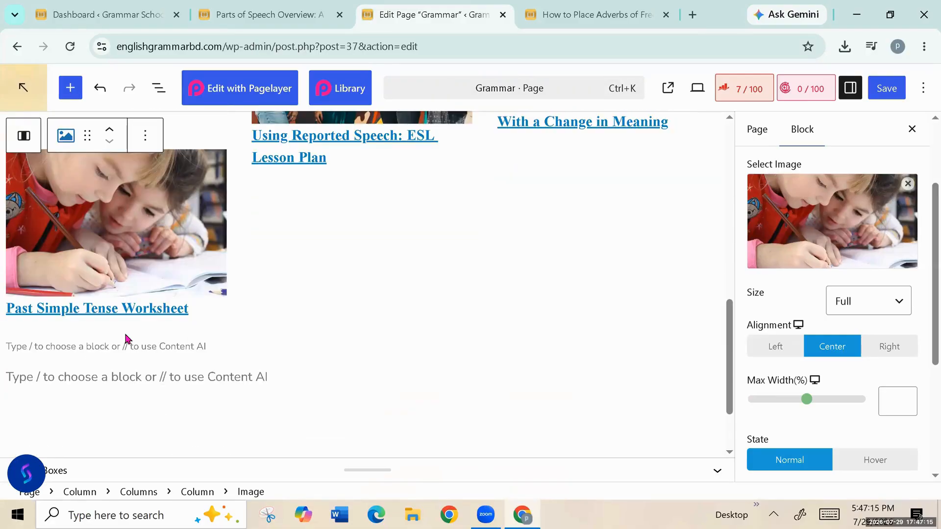
# Step: Replace the duplicated block's caption with the post heading "Parts of Speech Overview: A comprehensive guide to learn Parts of Speech"
pyautogui.tripleClick(101, 309)
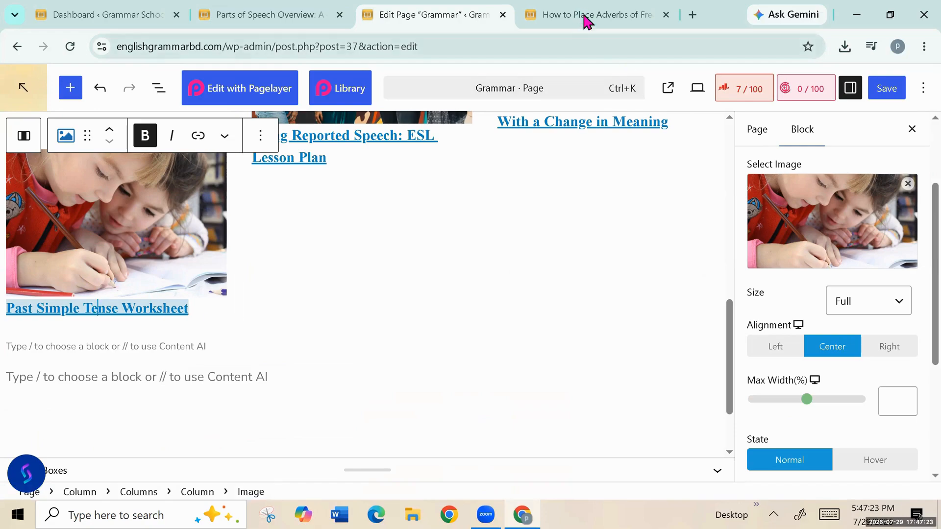
pyautogui.click(297, 10)
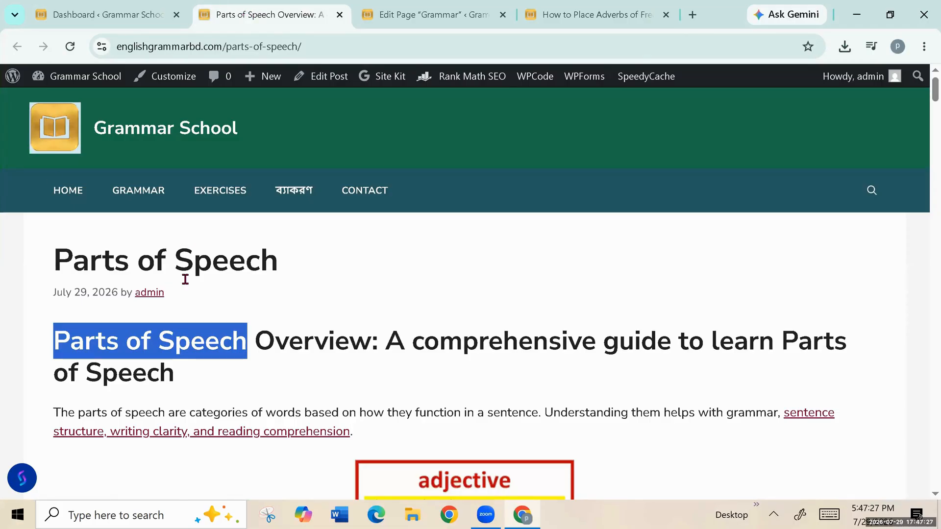
pyautogui.click(362, 347)
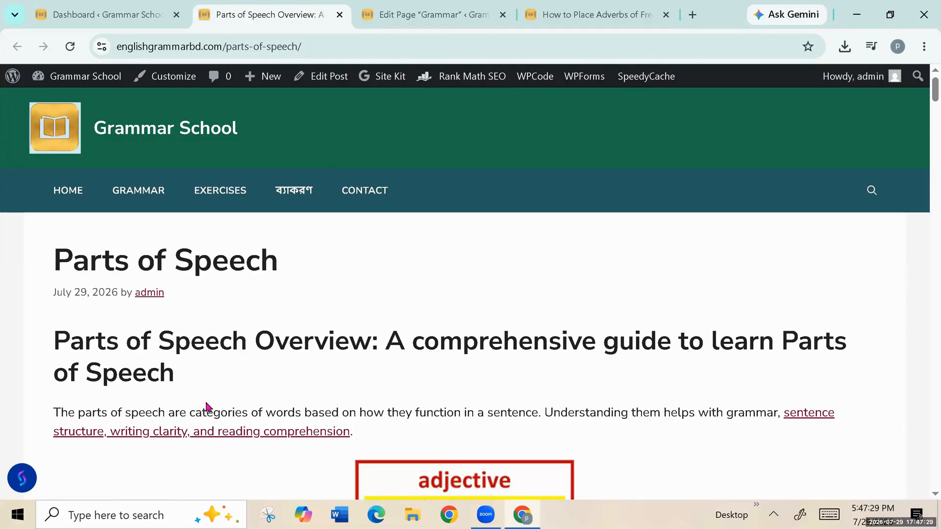
pyautogui.moveTo(172, 375); pyautogui.dragTo(45, 349)
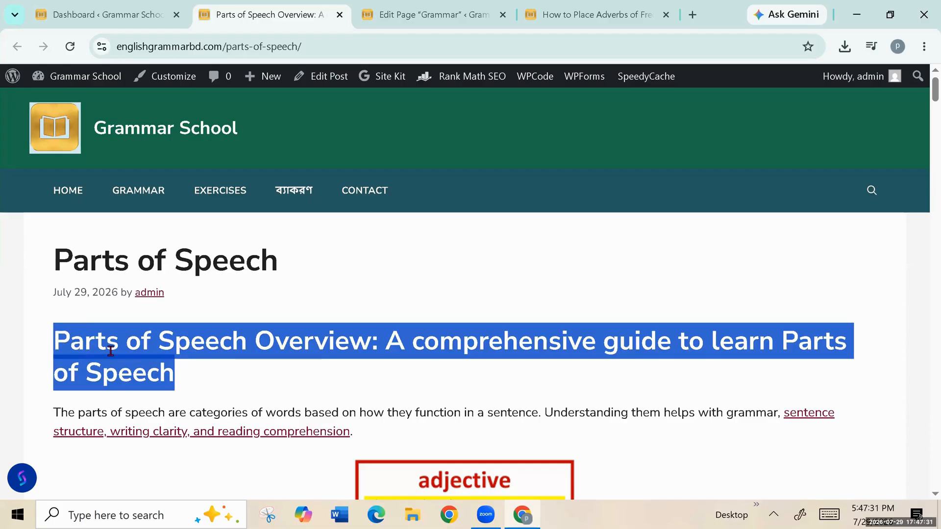
pyautogui.rightClick(157, 341)
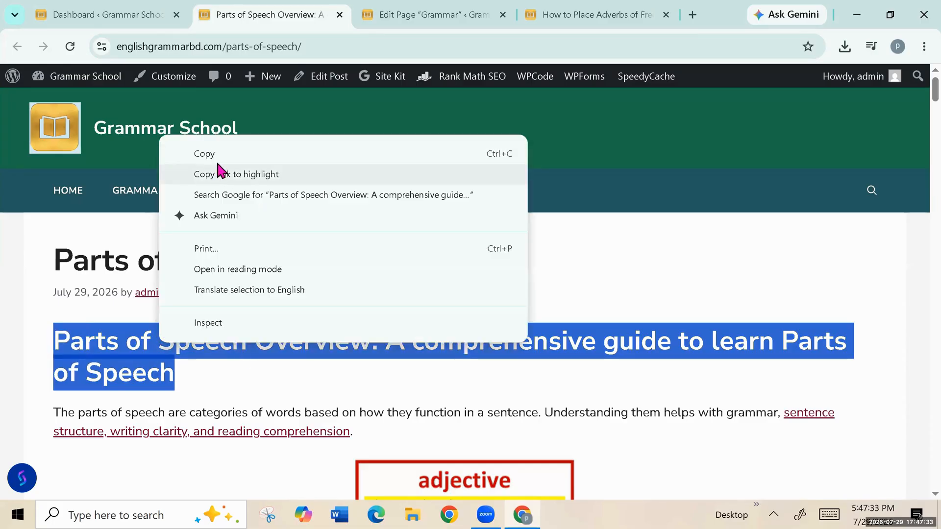
pyautogui.click(199, 153)
pyautogui.click(451, 13)
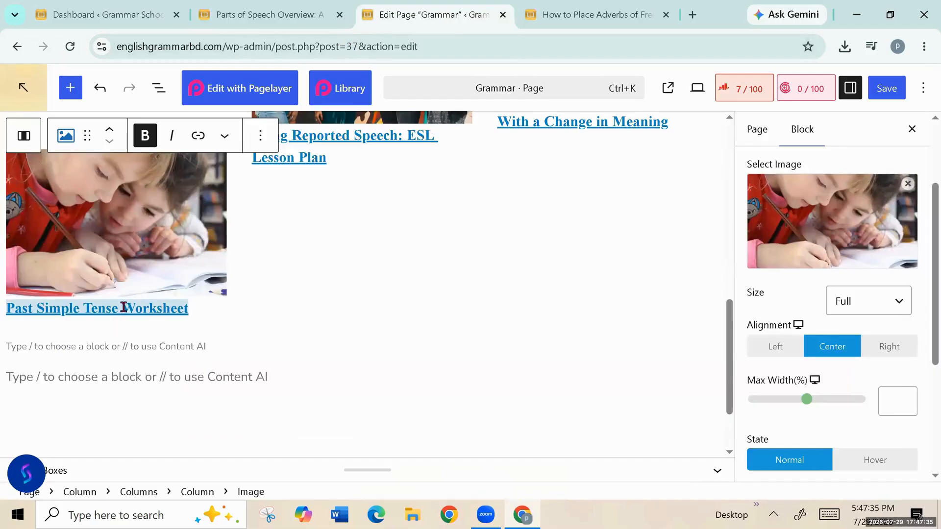
pyautogui.moveTo(188, 308); pyautogui.dragTo(7, 312)
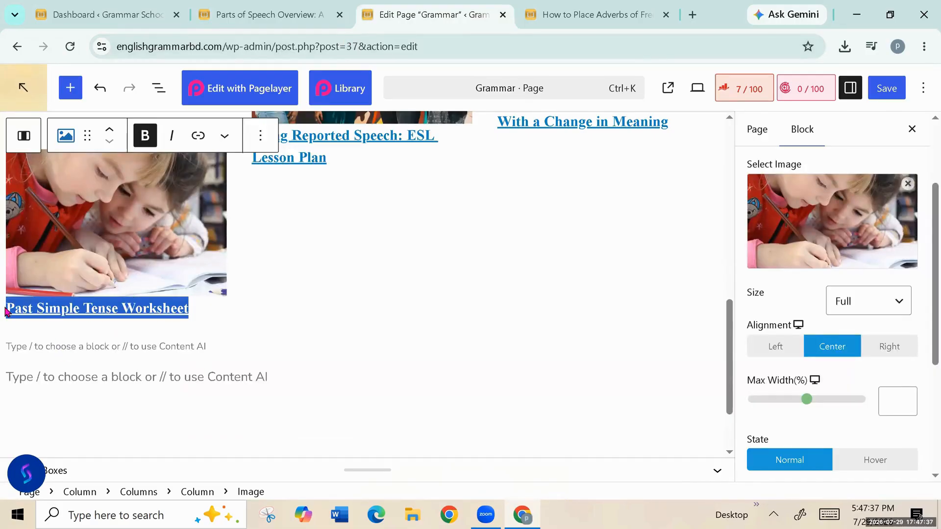
pyautogui.hotkey('ctrl', 'v')
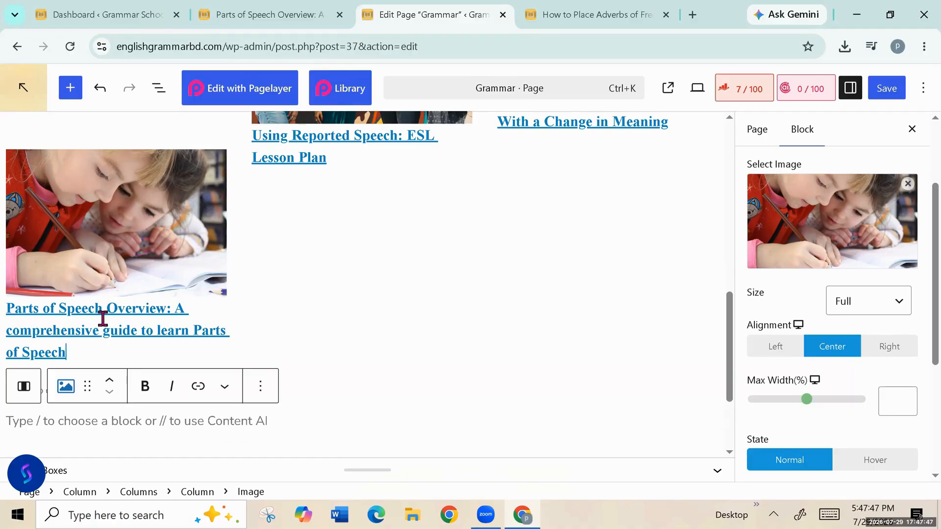
pyautogui.click(197, 388)
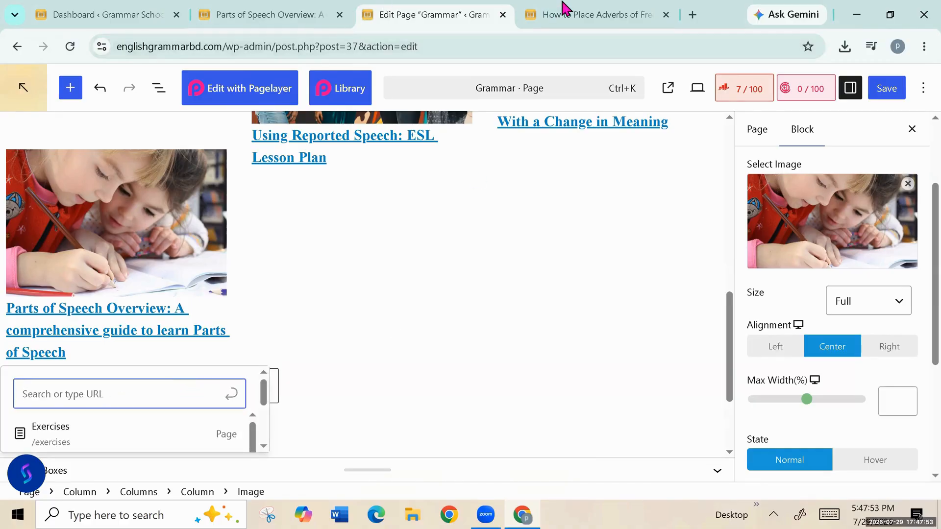
pyautogui.click(227, 10)
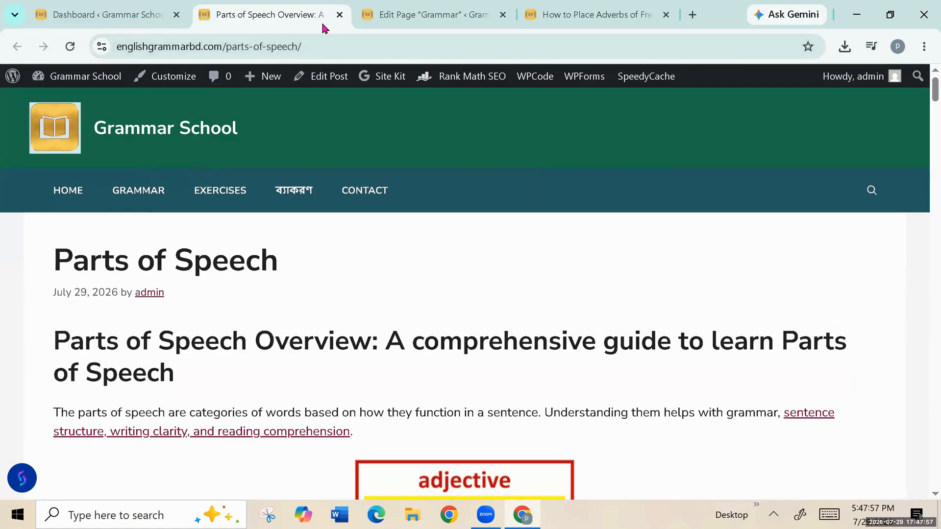
pyautogui.click(218, 44)
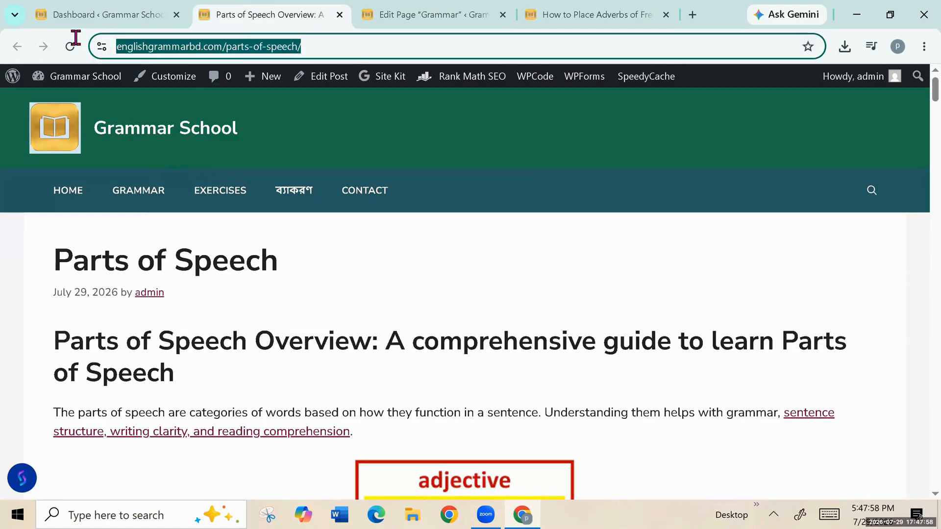
pyautogui.rightClick(241, 43)
pyautogui.click(291, 182)
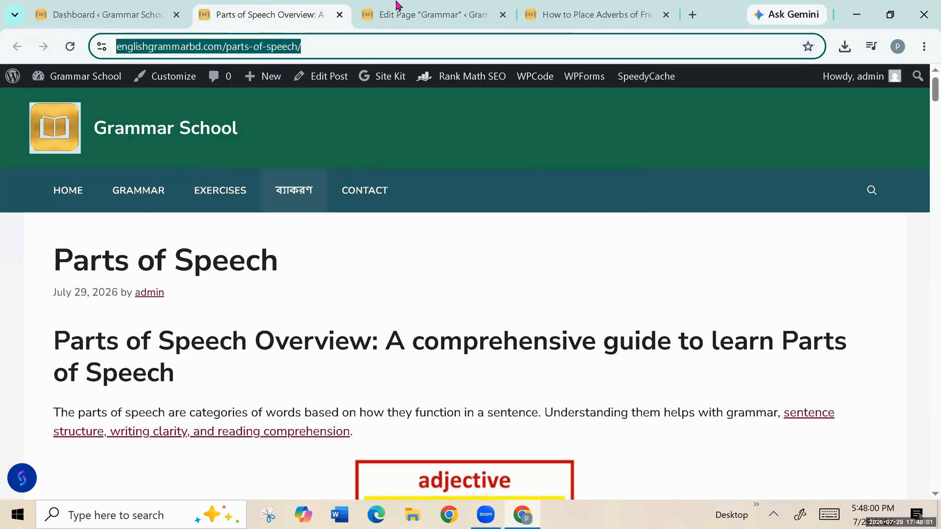
pyautogui.click(465, 16)
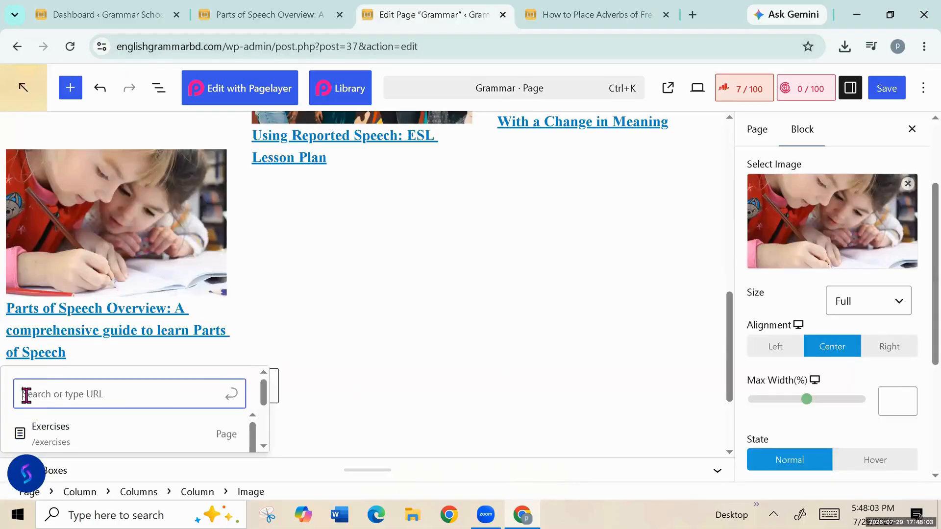
pyautogui.rightClick(26, 395)
pyautogui.click(71, 240)
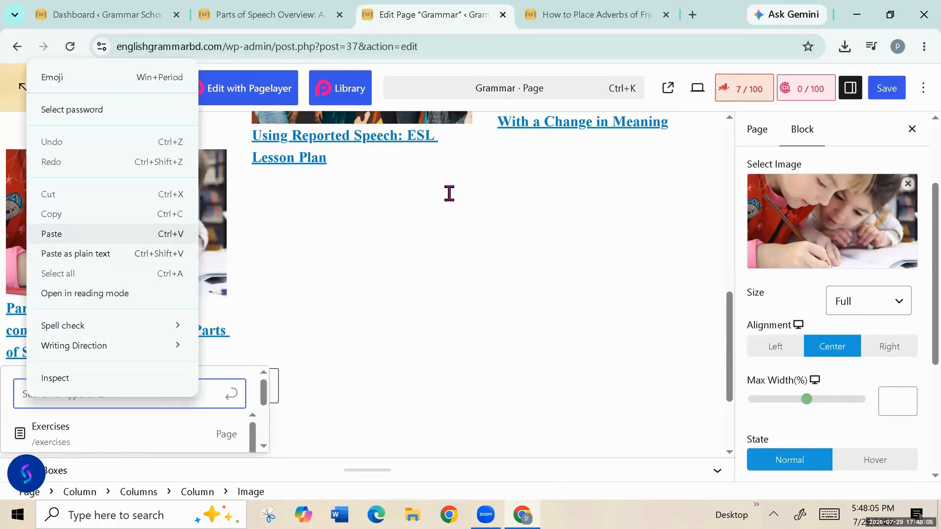
pyautogui.click(228, 396)
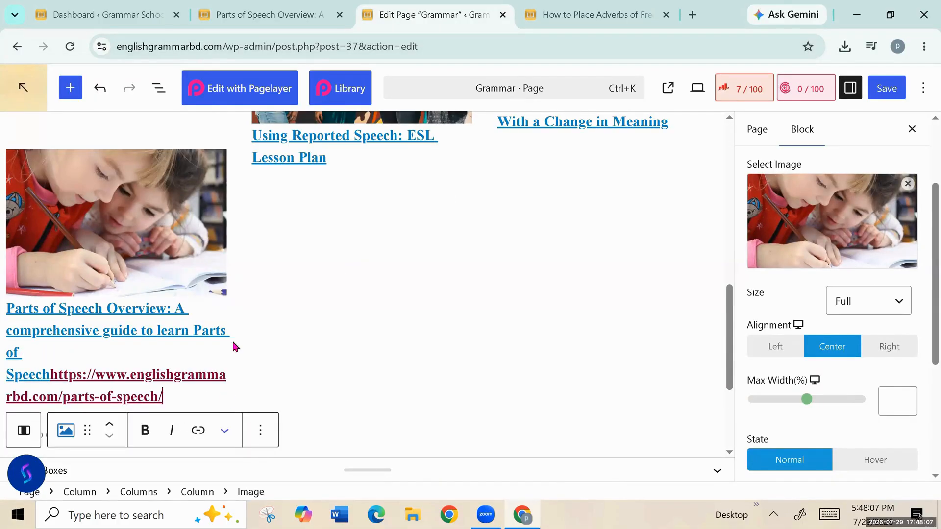
# Step: Delete the pasted URL from the end of the duplicated block's caption
pyautogui.scroll(-3, 335, 329)
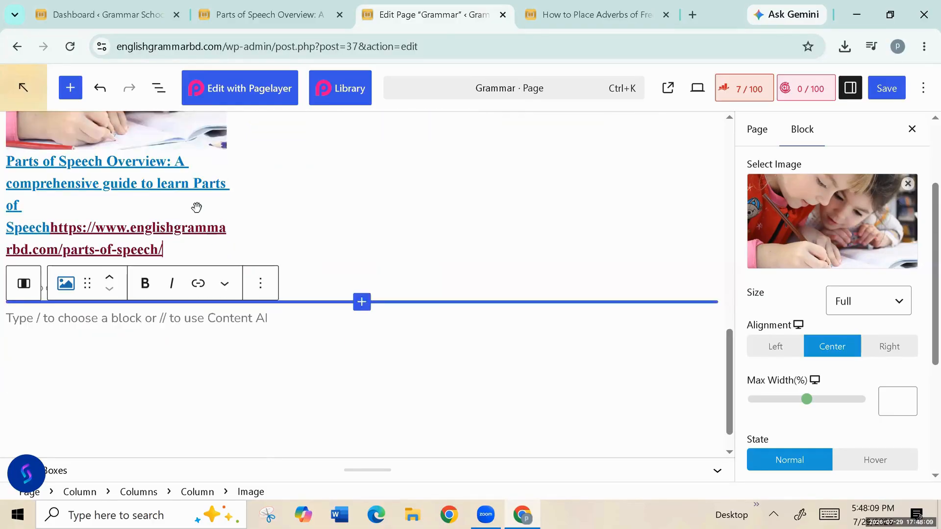
pyautogui.scroll(2, 436, 264)
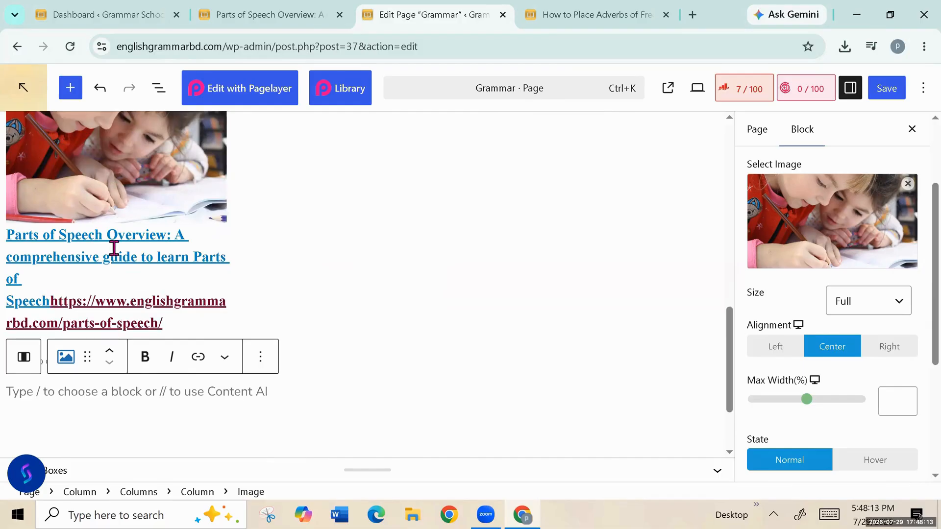
pyautogui.moveTo(166, 324); pyautogui.dragTo(50, 300)
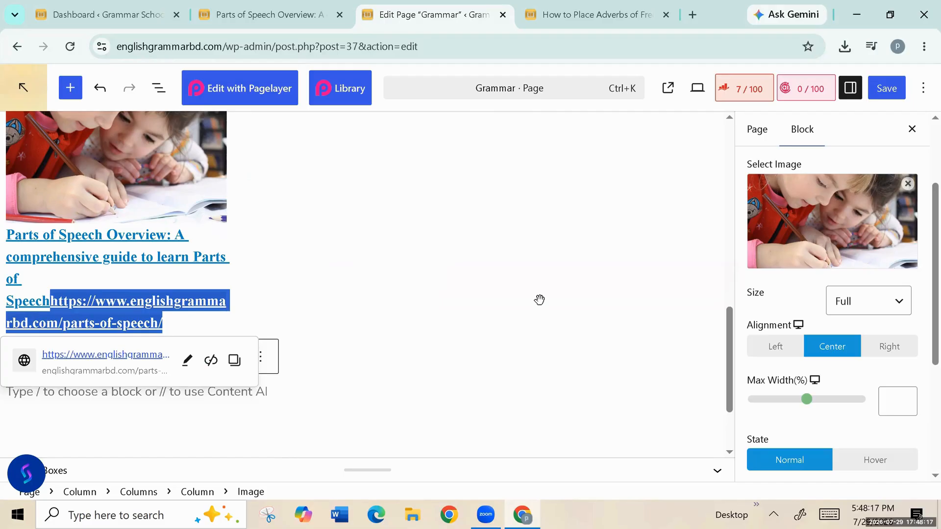
pyautogui.press('BackSpace')
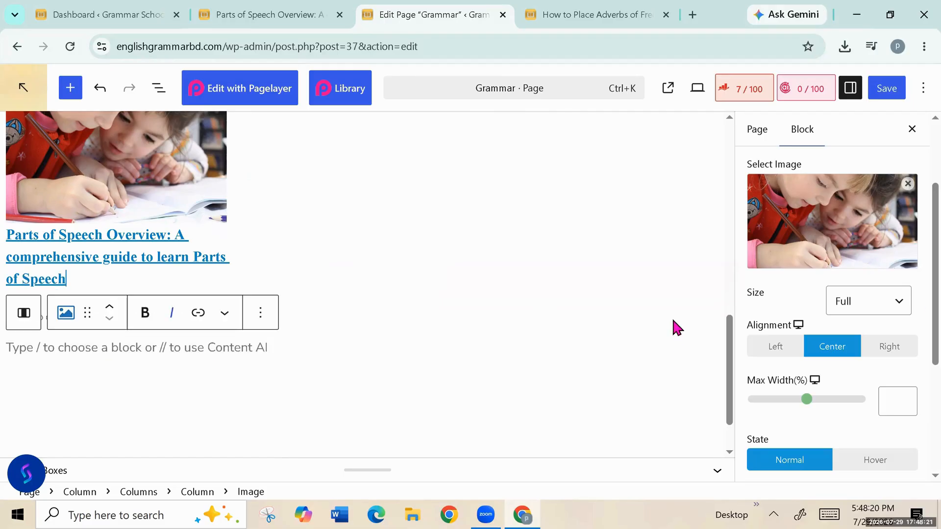
pyautogui.tripleClick(94, 254)
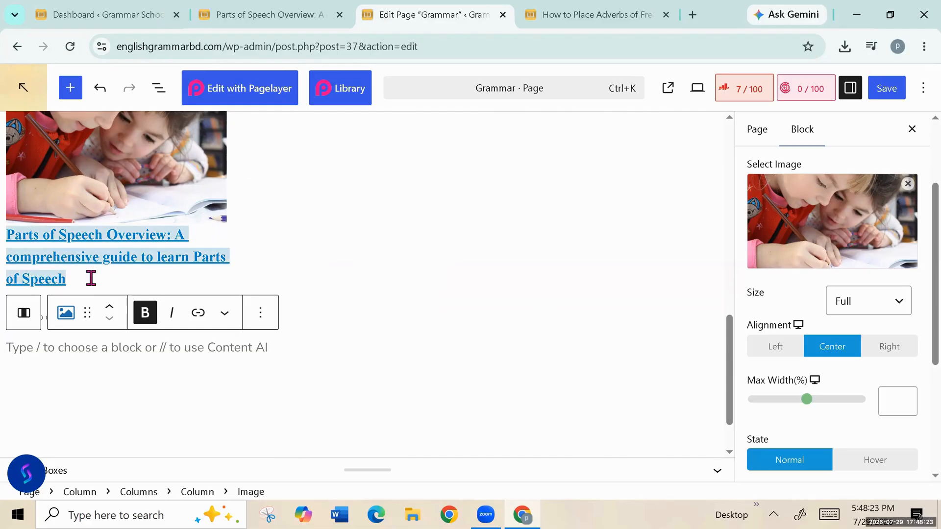
pyautogui.scroll(-4, 872, 200)
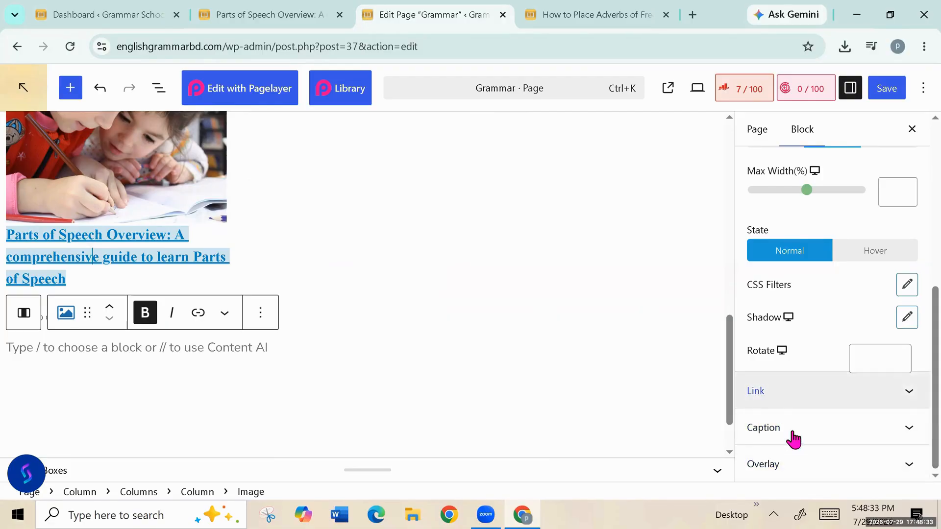
pyautogui.click(882, 393)
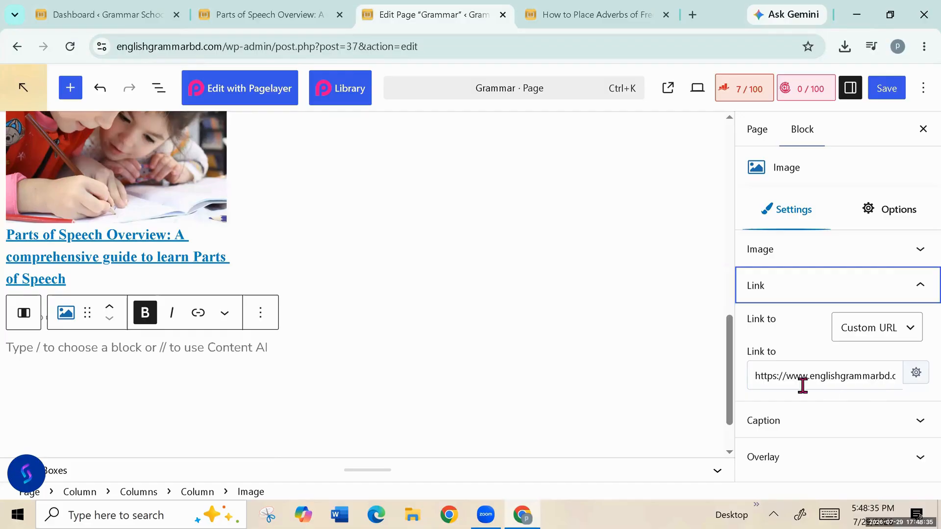
pyautogui.moveTo(751, 375); pyautogui.dragTo(915, 378)
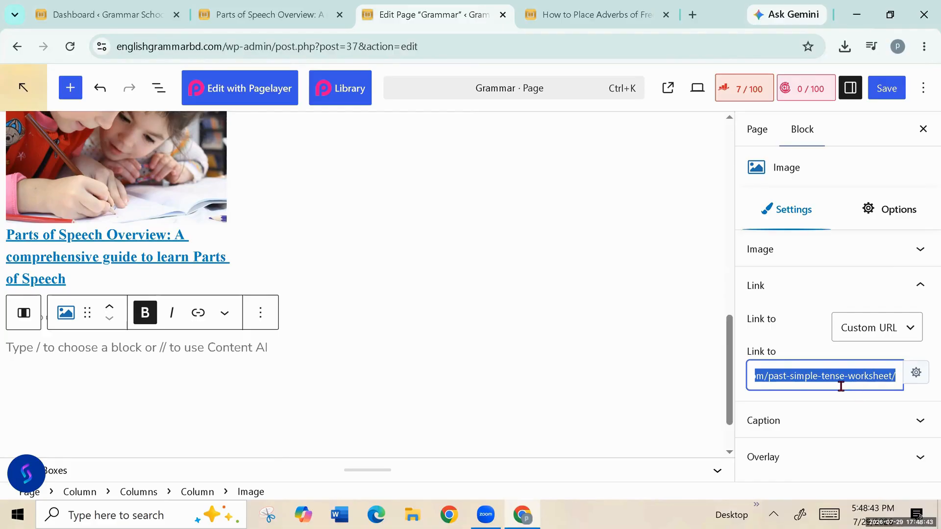
pyautogui.click(247, 7)
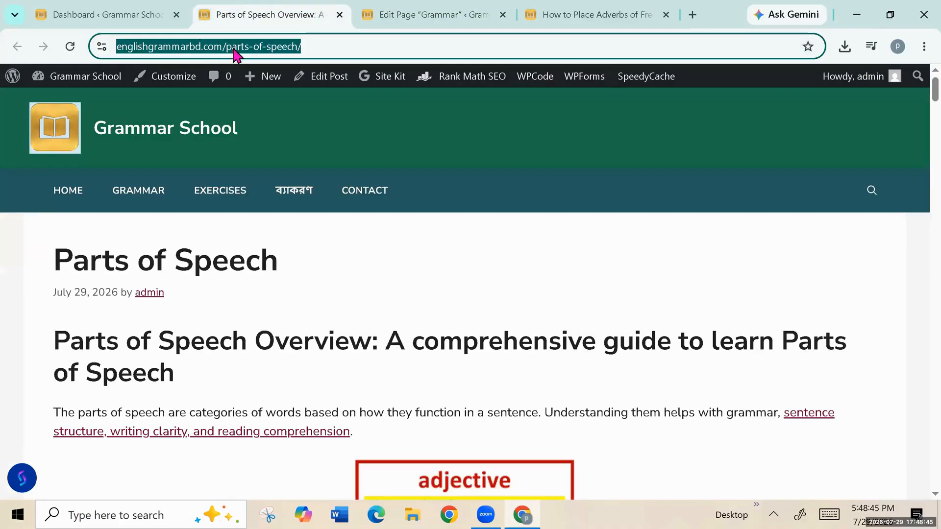
pyautogui.rightClick(237, 49)
pyautogui.click(284, 187)
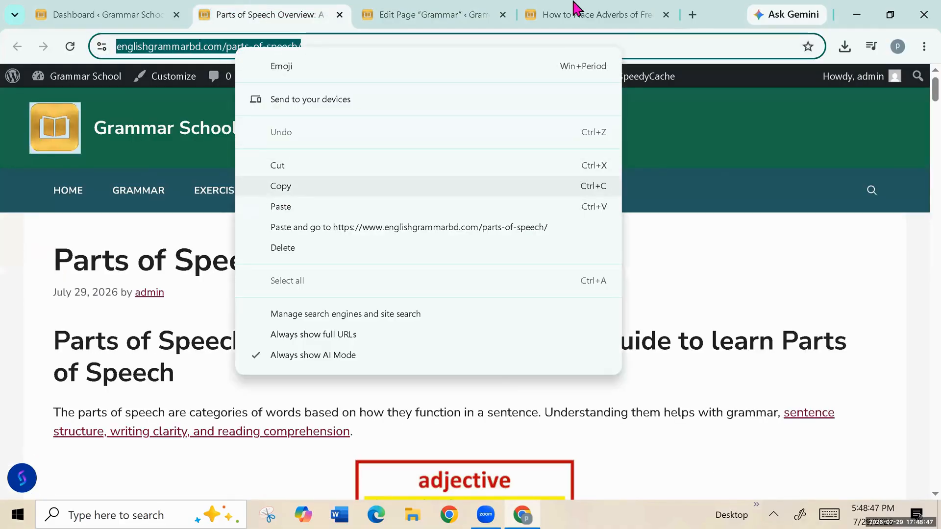
pyautogui.click(448, 6)
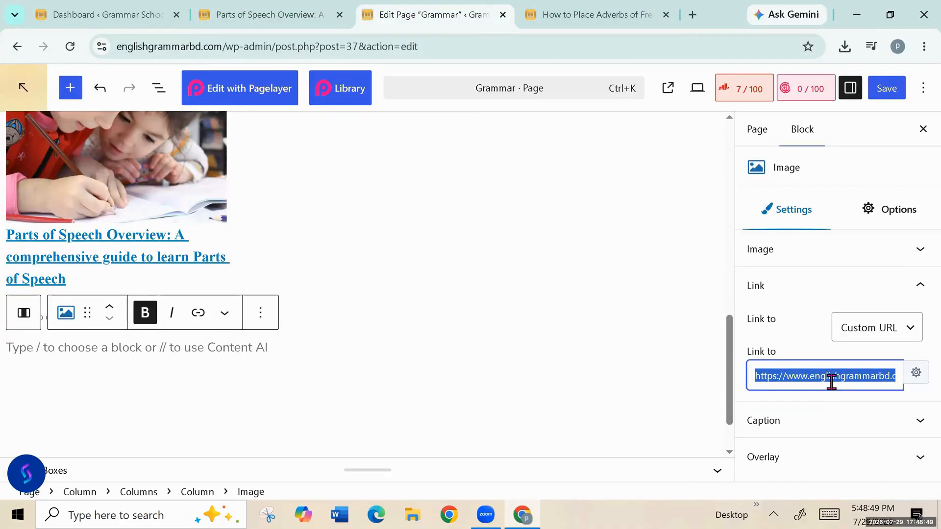
pyautogui.hotkey('ctrl', 'v')
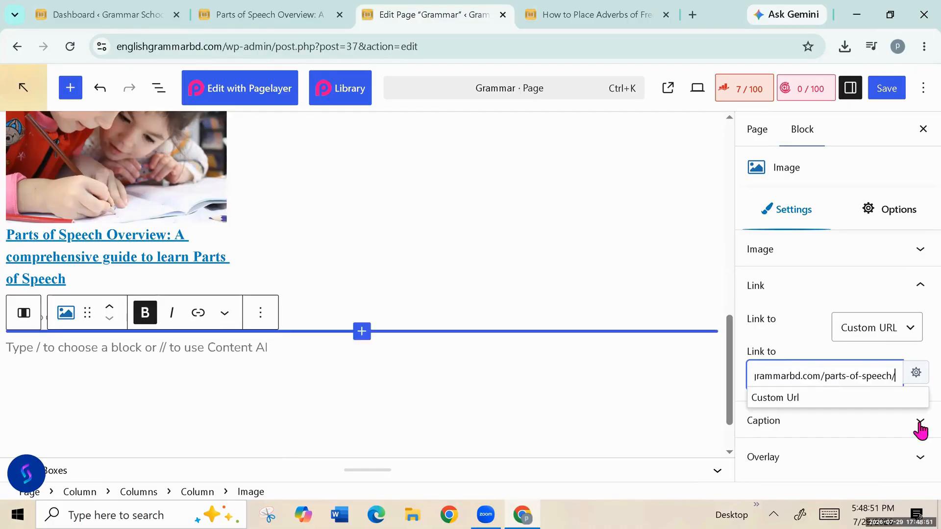
pyautogui.click(915, 373)
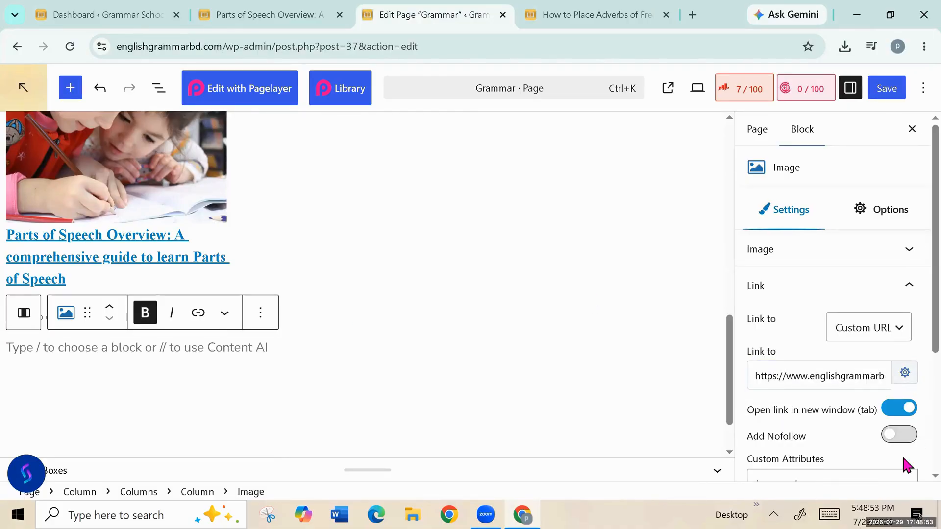
pyautogui.click(903, 378)
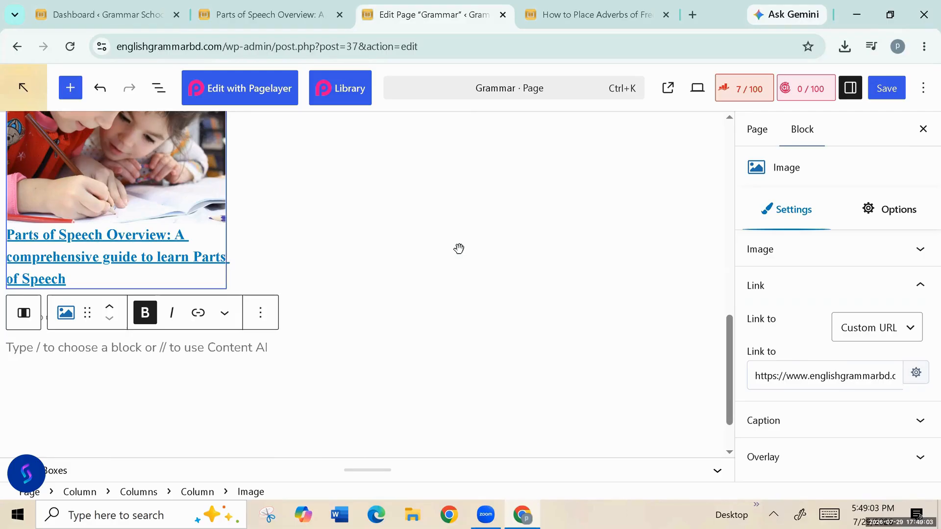
# Step: Compare the new Parts of Speech entry's spacing with the neighbouring entries and examine its image settings, including the size choices
pyautogui.scroll(3, 458, 248)
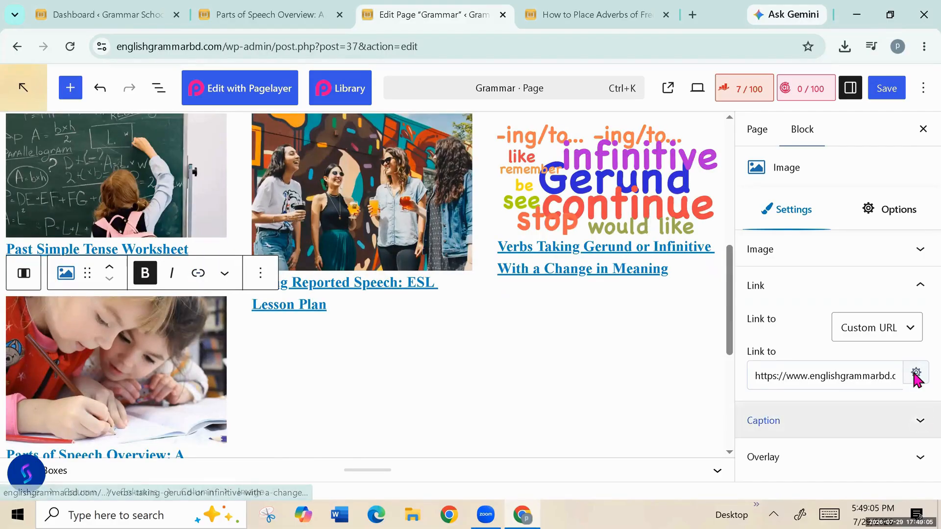
pyautogui.click(382, 352)
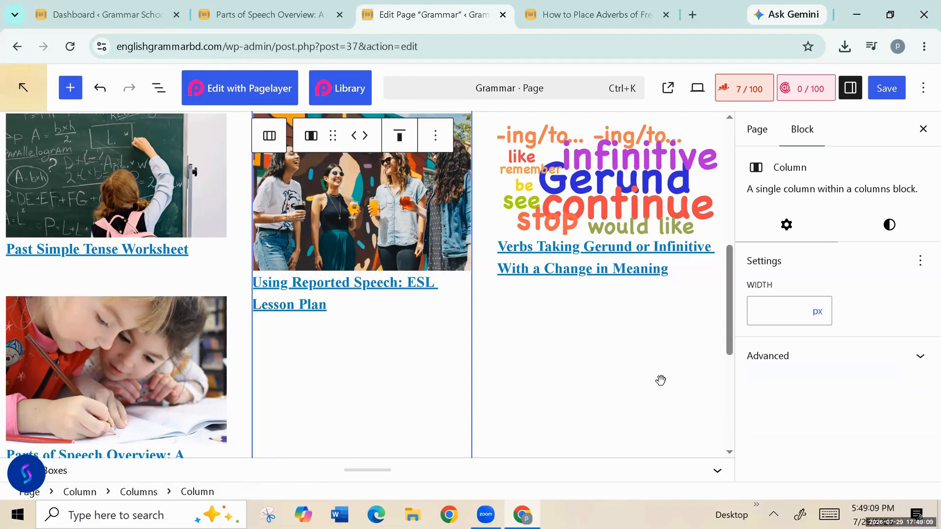
pyautogui.scroll(-3, 242, 316)
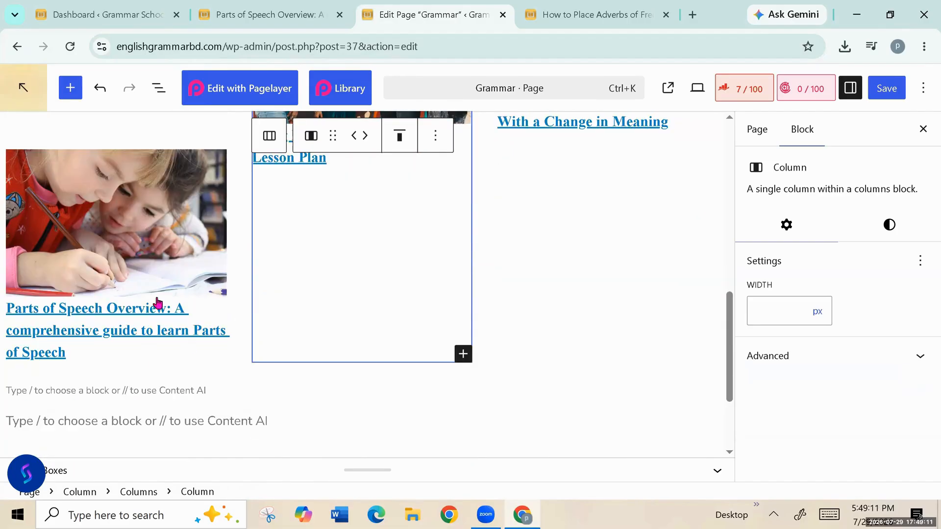
pyautogui.scroll(3, 321, 313)
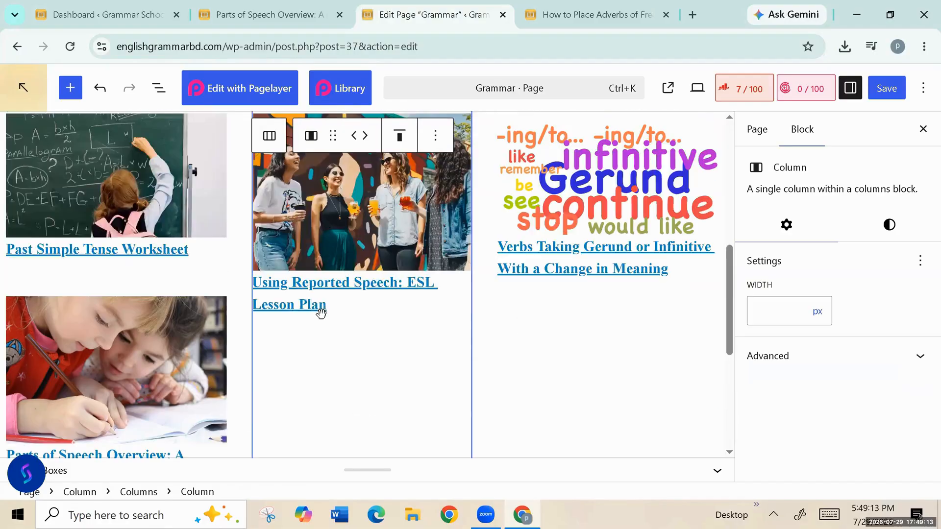
pyautogui.click(146, 343)
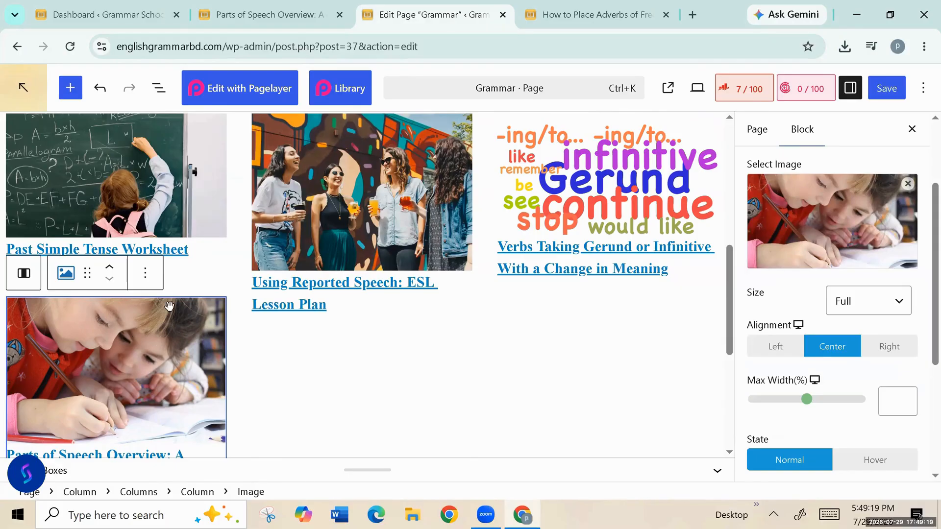
pyautogui.scroll(-2, 859, 294)
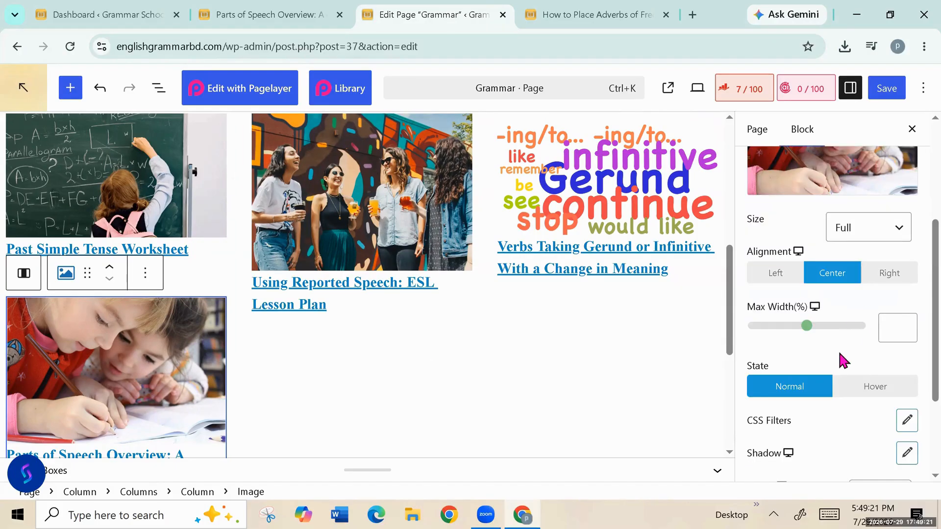
pyautogui.scroll(-3, 840, 361)
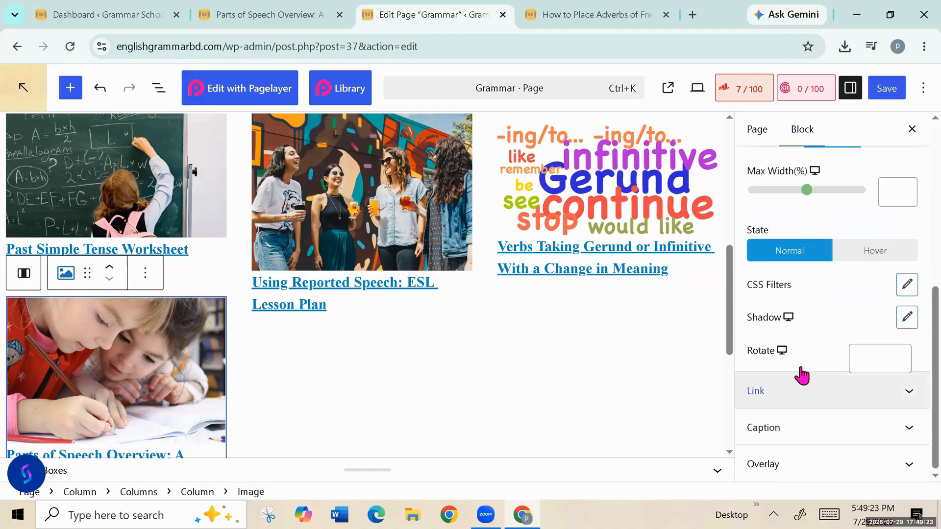
pyautogui.scroll(5, 865, 349)
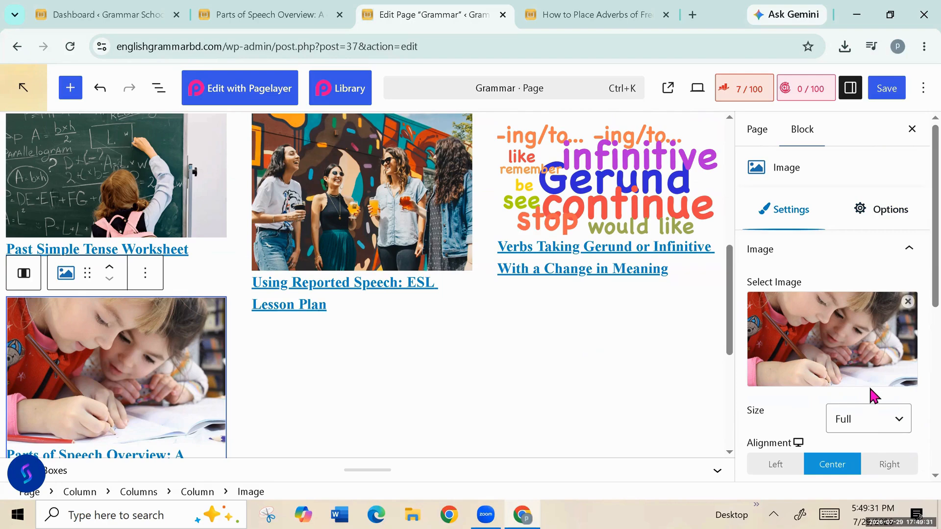
pyautogui.scroll(-3, 872, 392)
pyautogui.click(901, 280)
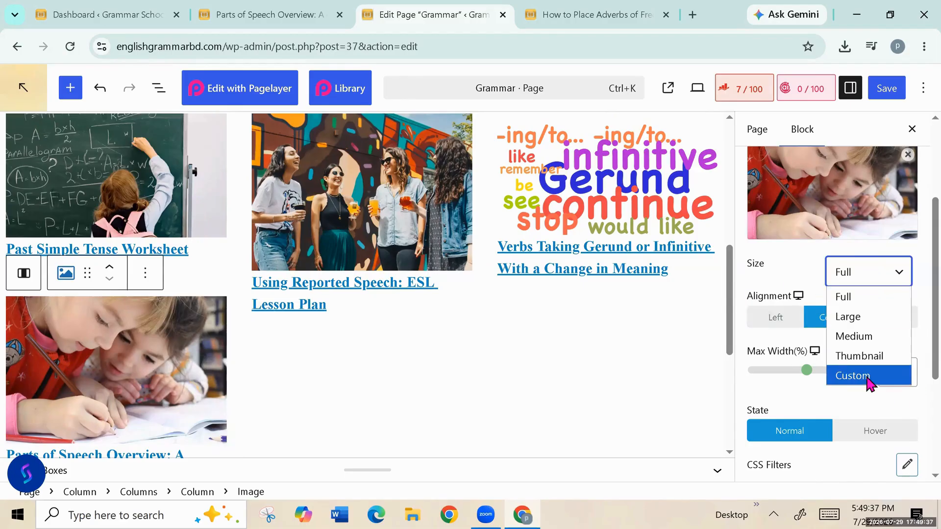
pyautogui.click(773, 283)
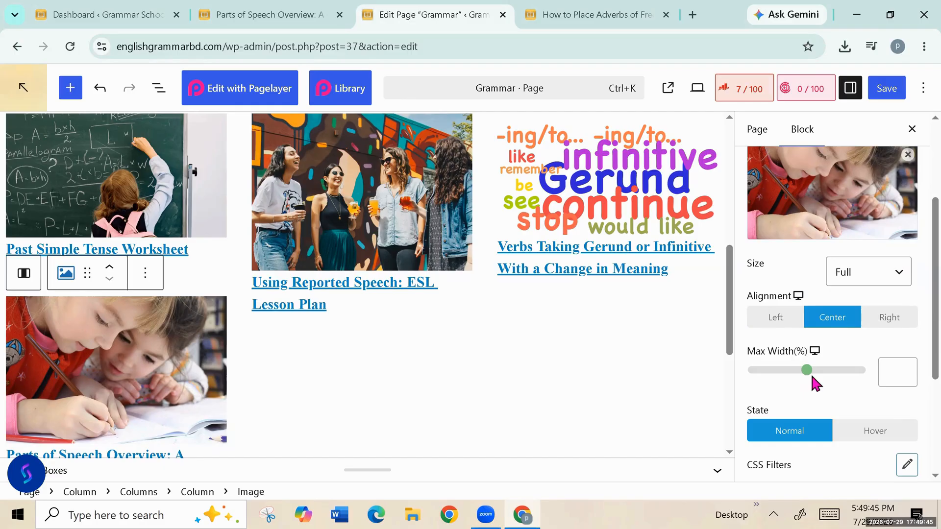
pyautogui.scroll(-2, 911, 375)
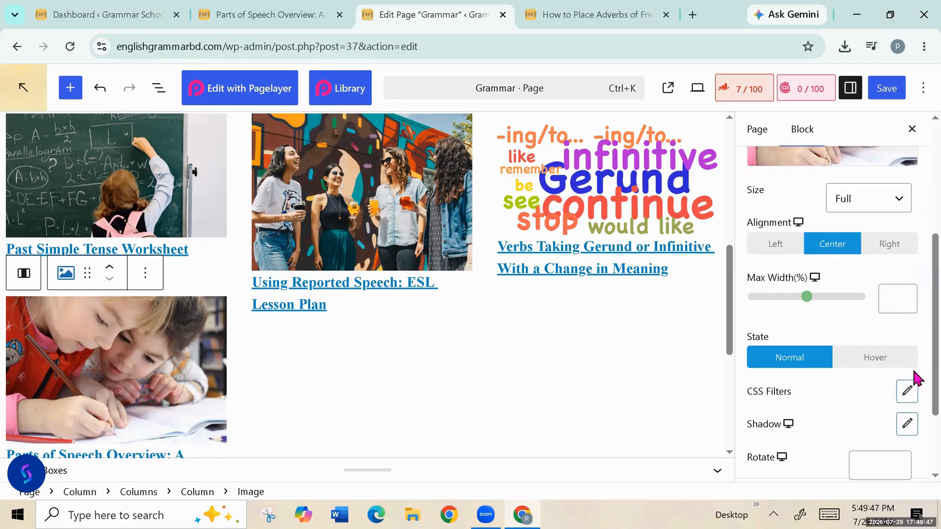
pyautogui.scroll(-2, 884, 375)
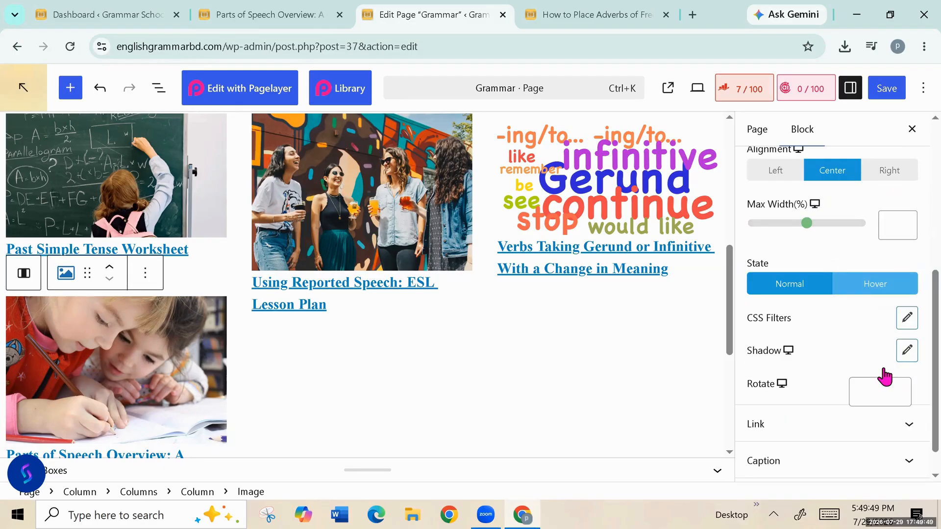
pyautogui.scroll(-1, 857, 378)
pyautogui.scroll(3, 813, 367)
pyautogui.scroll(2, 833, 333)
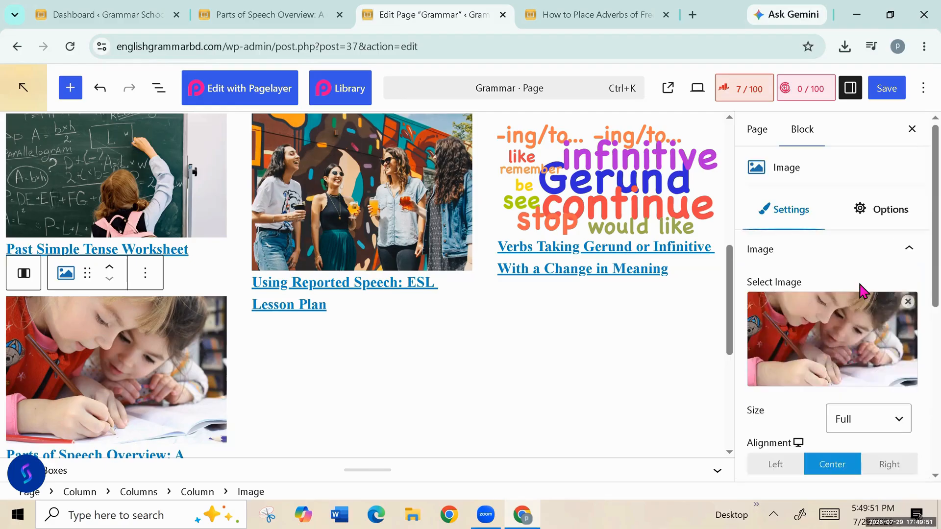
# Step: Set the Parts of Speech image block's linked box margins to 0 px on all four sides
pyautogui.click(883, 225)
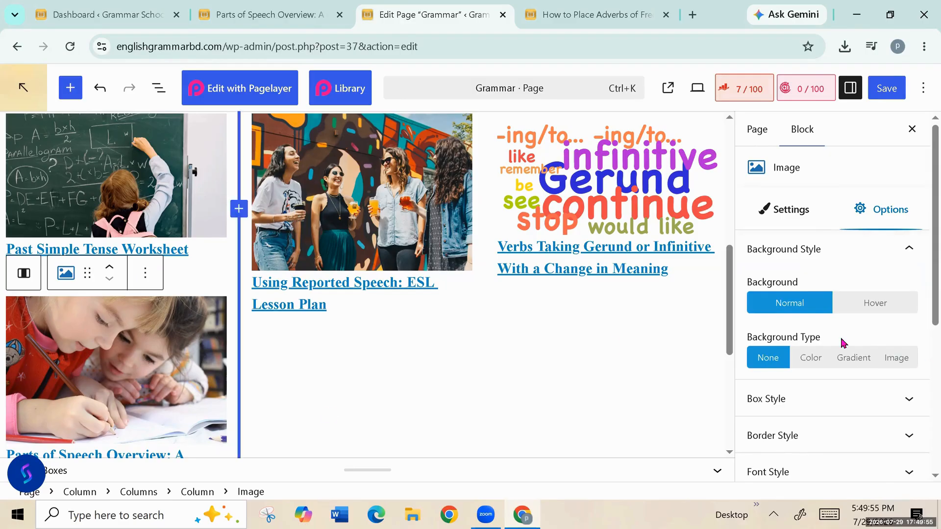
pyautogui.scroll(-1, 787, 360)
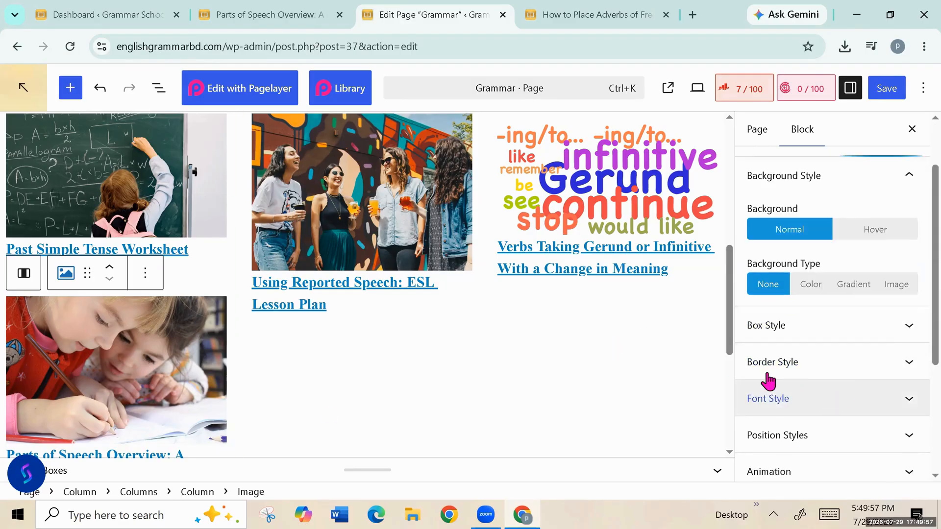
pyautogui.click(842, 323)
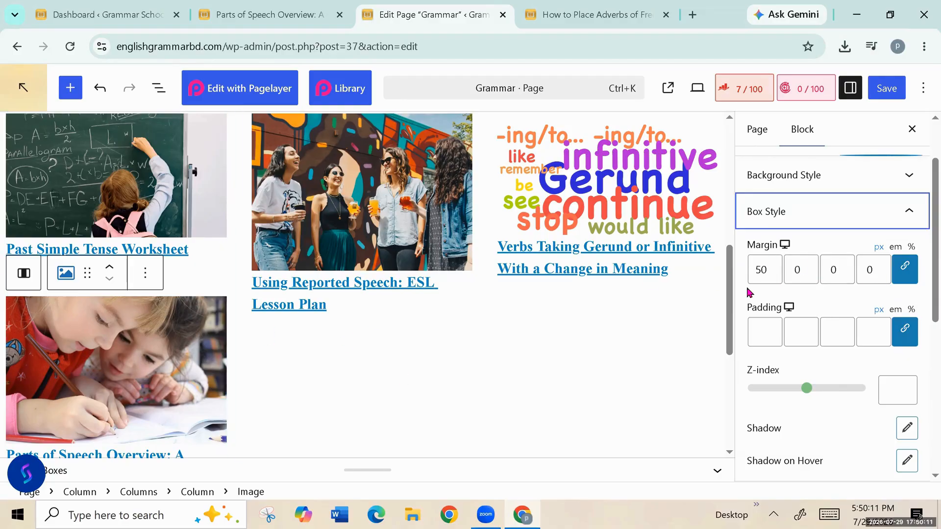
pyautogui.click(776, 266)
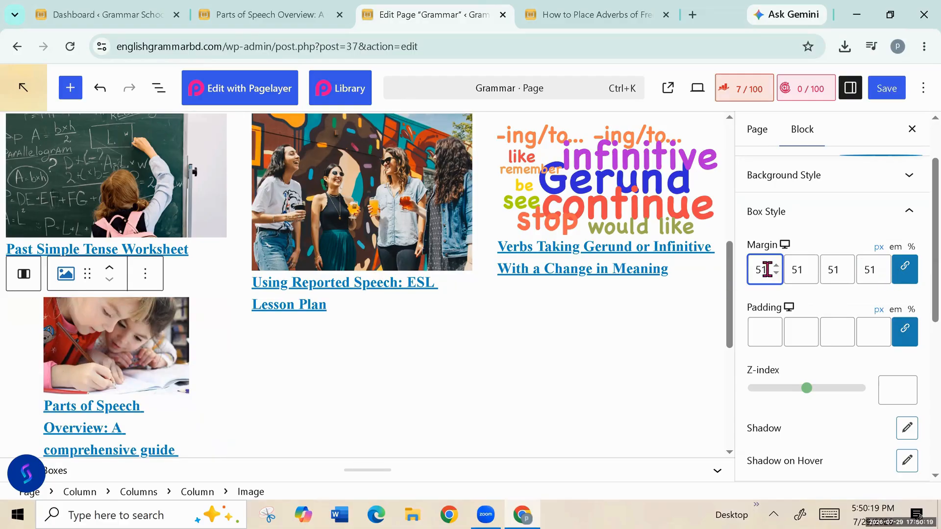
pyautogui.write('0')
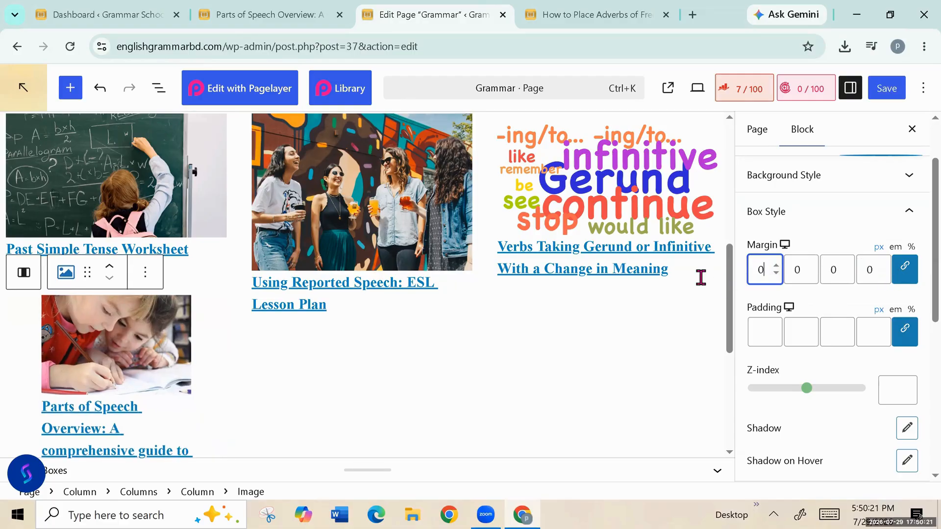
pyautogui.scroll(-2, 177, 339)
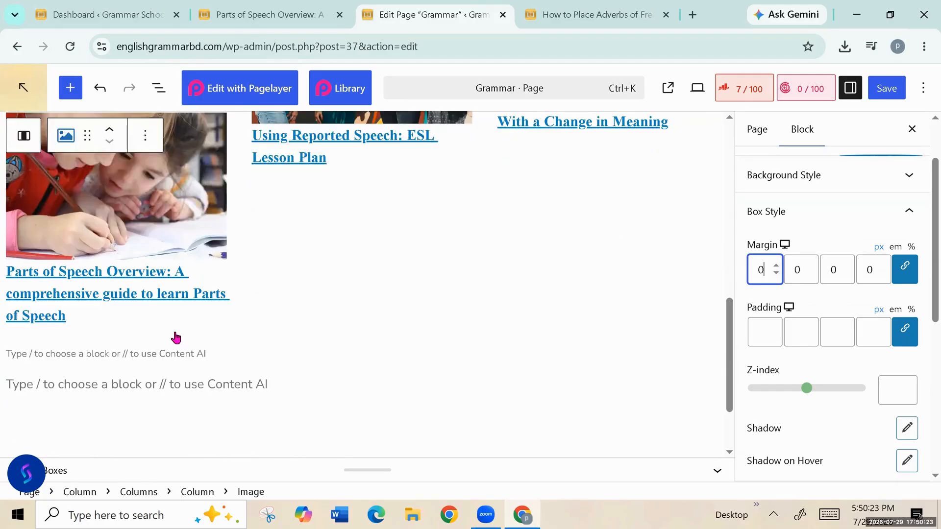
pyautogui.scroll(2, 176, 338)
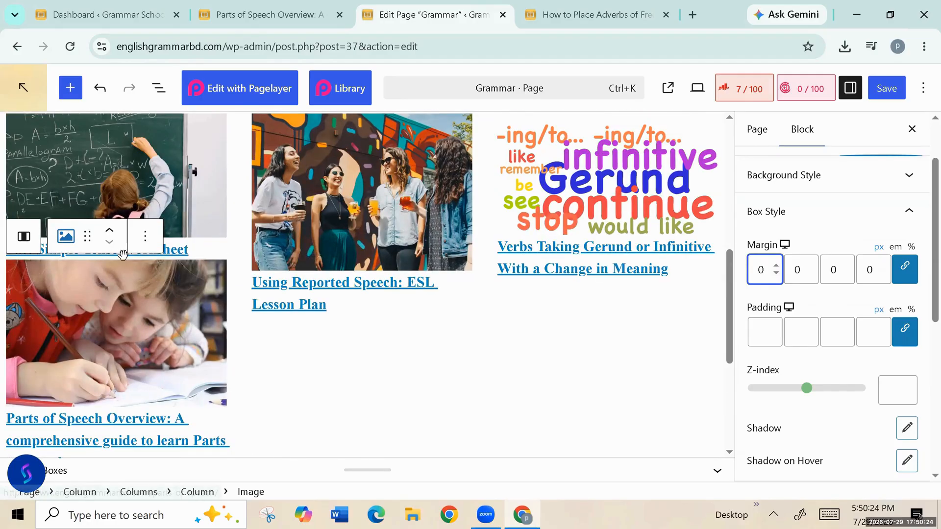
# Step: Unlink the image block's margin values and set only its top margin to 90 px, checking the entry's spacing on the page
pyautogui.click(905, 274)
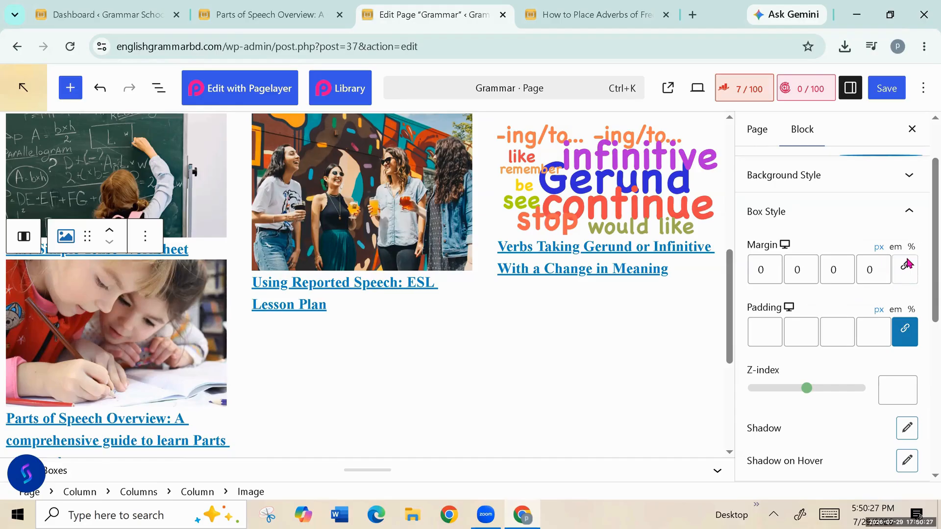
pyautogui.click(775, 266)
pyautogui.click(775, 266)
pyautogui.click(775, 266)
pyautogui.click(775, 267)
pyautogui.click(775, 266)
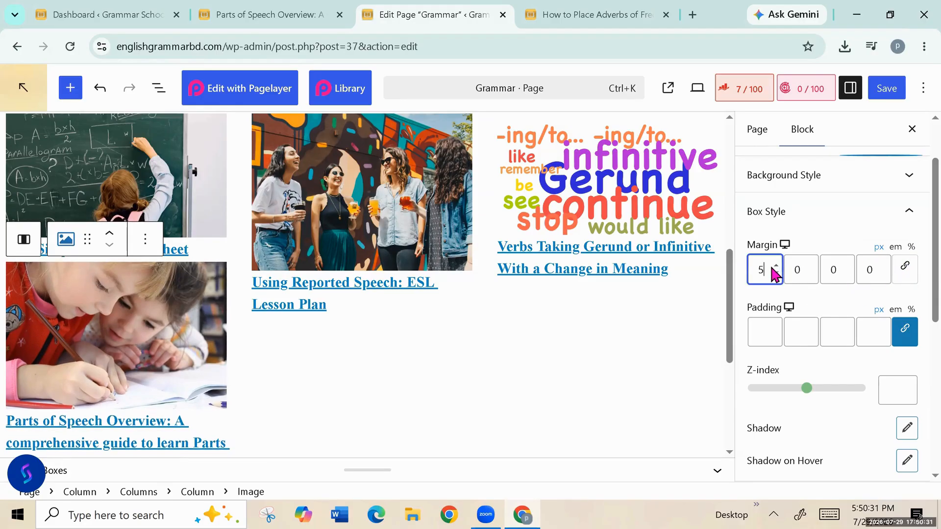
pyautogui.click(775, 266)
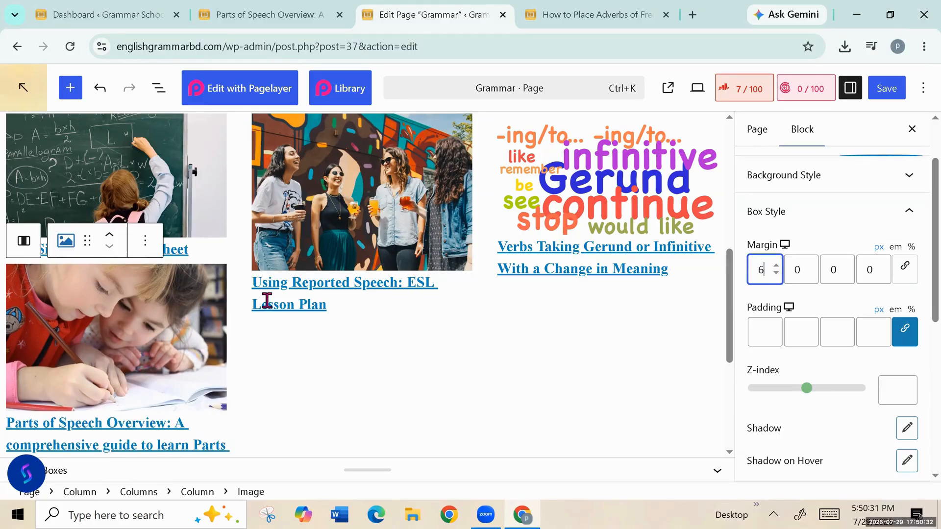
pyautogui.click(777, 267)
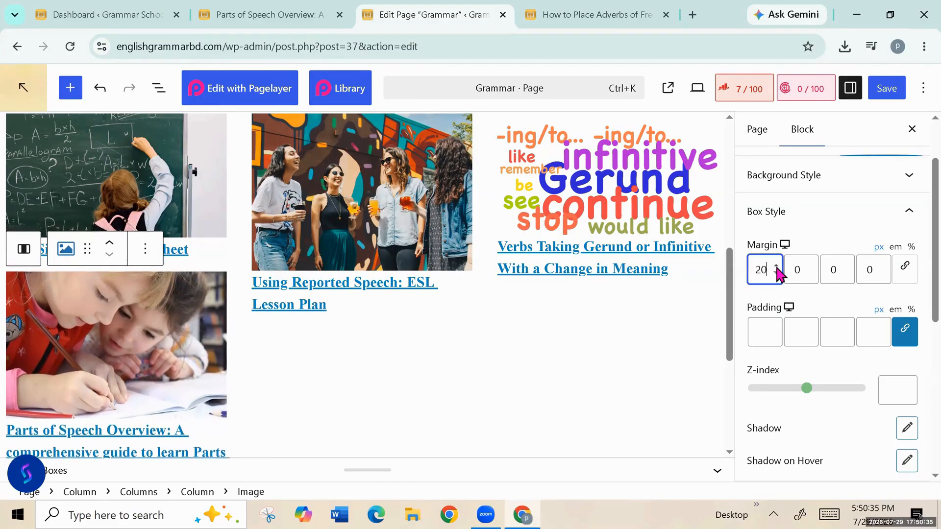
pyautogui.click(777, 268)
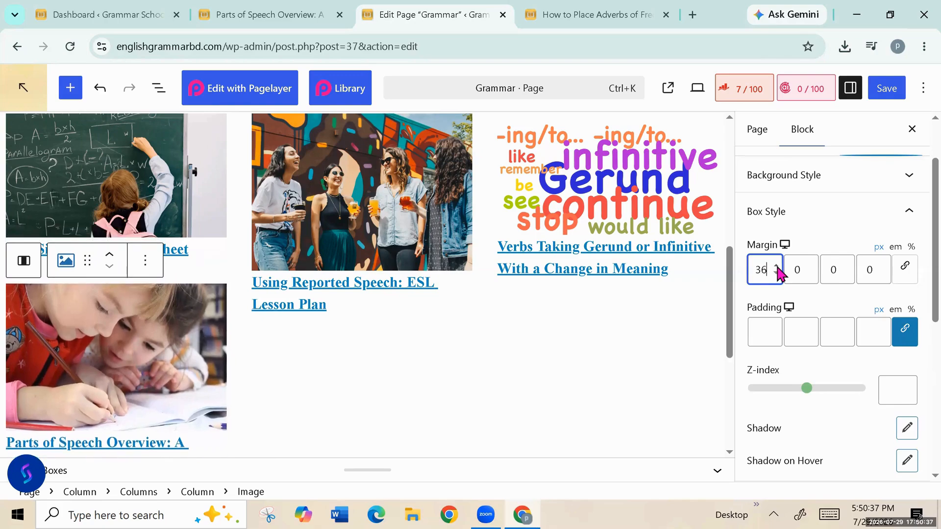
pyautogui.click(776, 267)
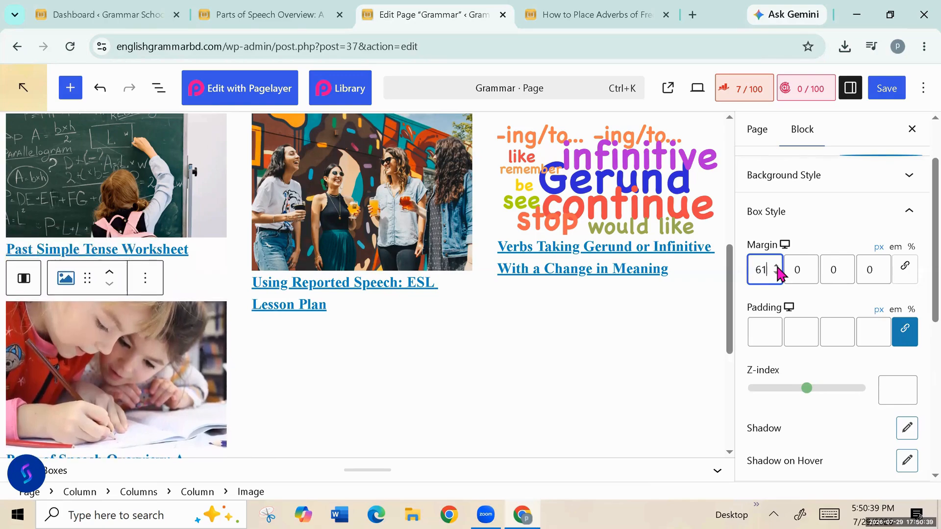
pyautogui.click(777, 267)
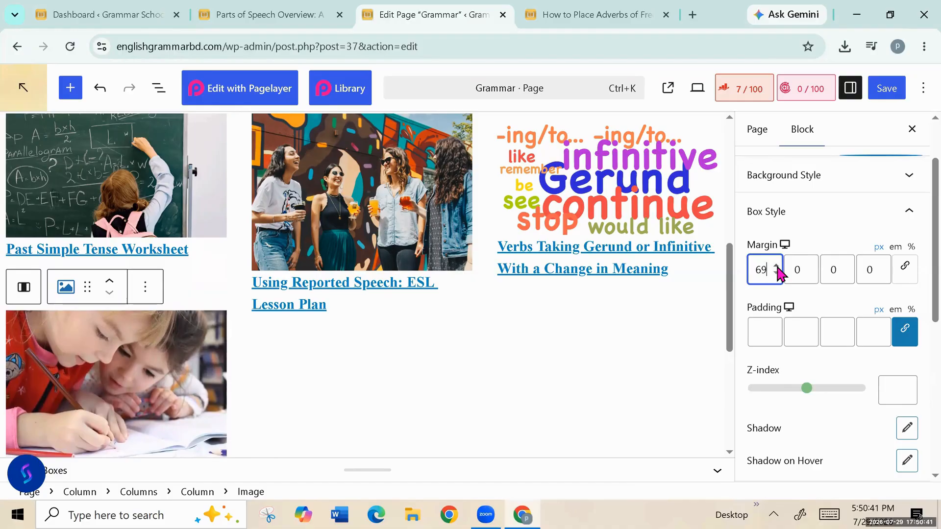
pyautogui.click(777, 267)
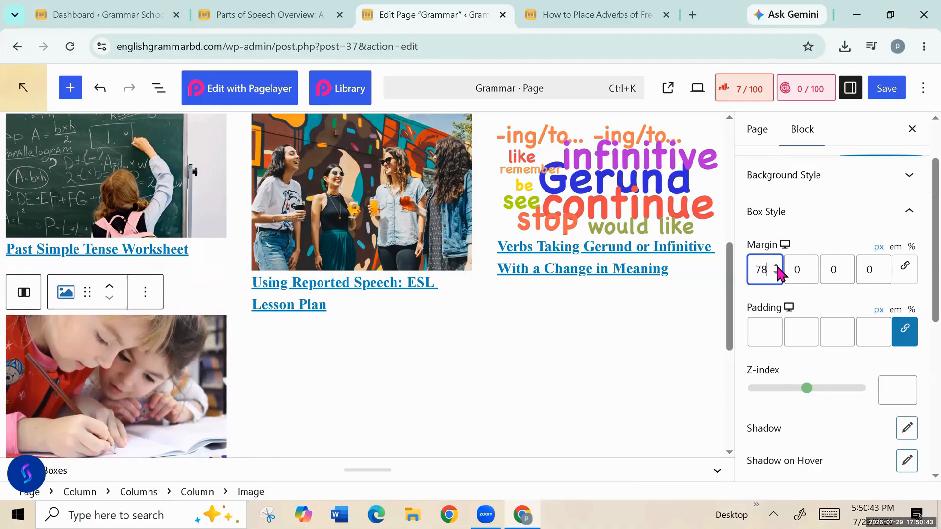
pyautogui.click(777, 267)
pyautogui.click(776, 267)
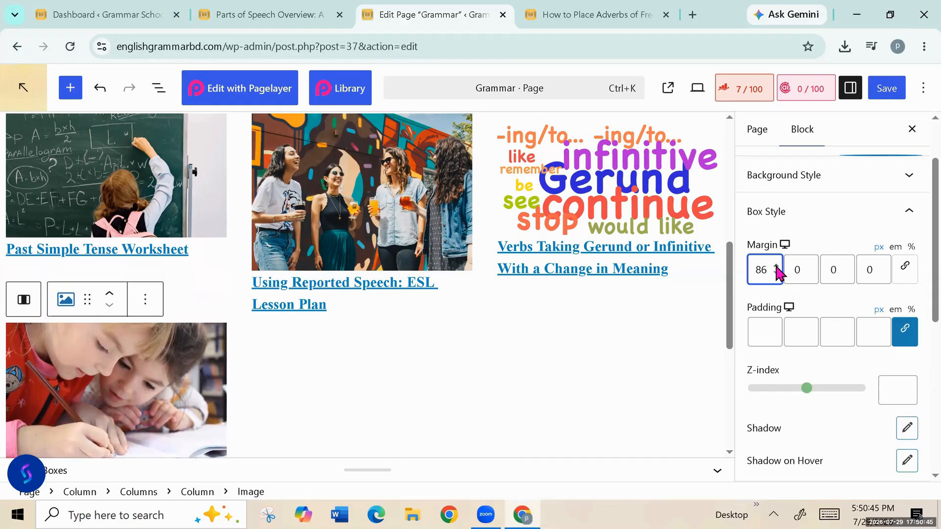
pyautogui.click(776, 267)
pyautogui.click(777, 267)
pyautogui.click(777, 267)
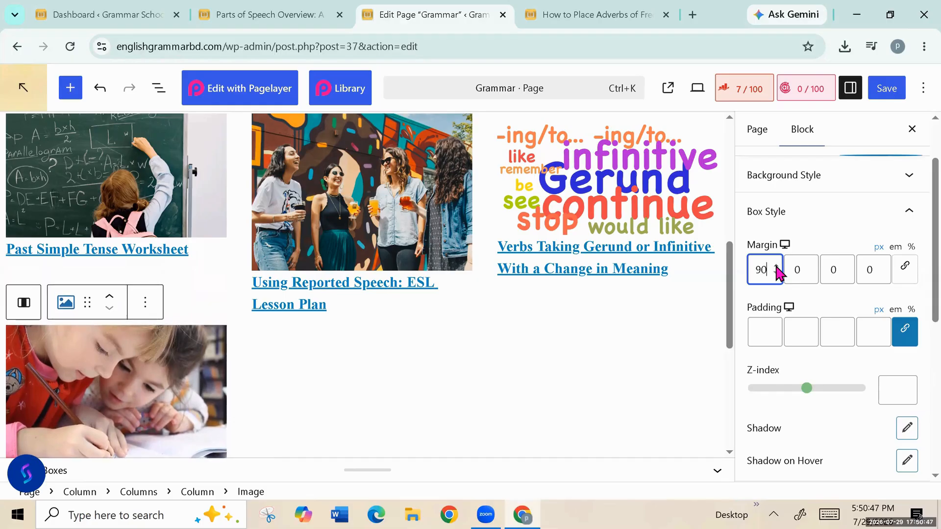
pyautogui.click(777, 267)
pyautogui.scroll(-3, 552, 358)
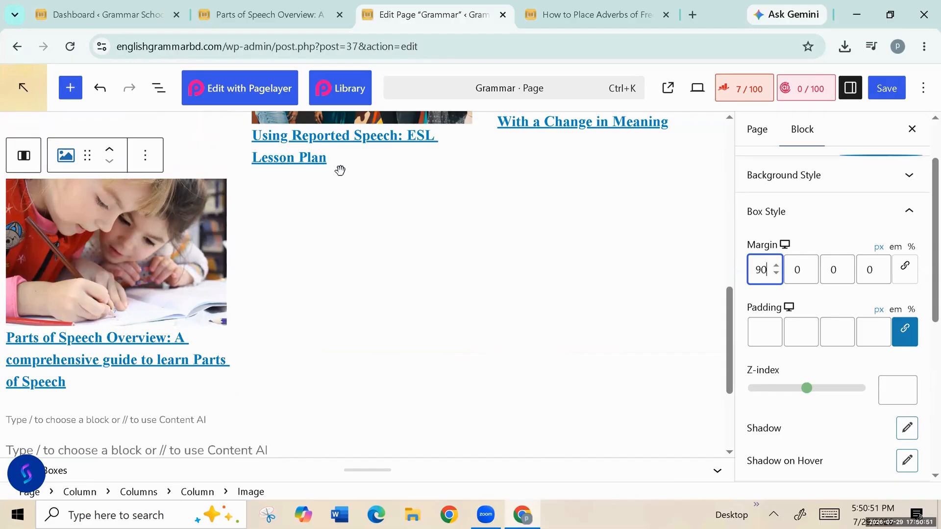
pyautogui.scroll(3, 363, 289)
pyautogui.scroll(-3, 490, 291)
pyautogui.scroll(-2, 343, 372)
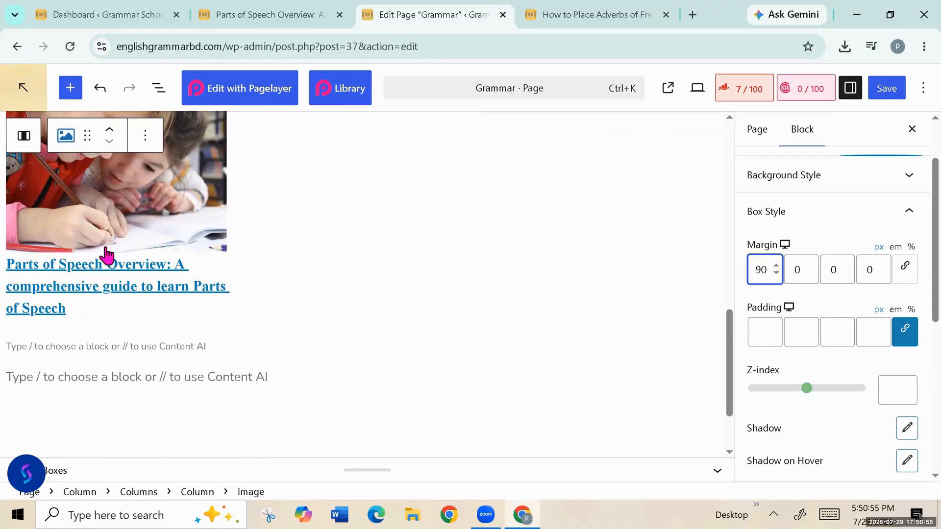
# Step: Save the Grammar page and open the published version in a new browser tab
pyautogui.click(888, 97)
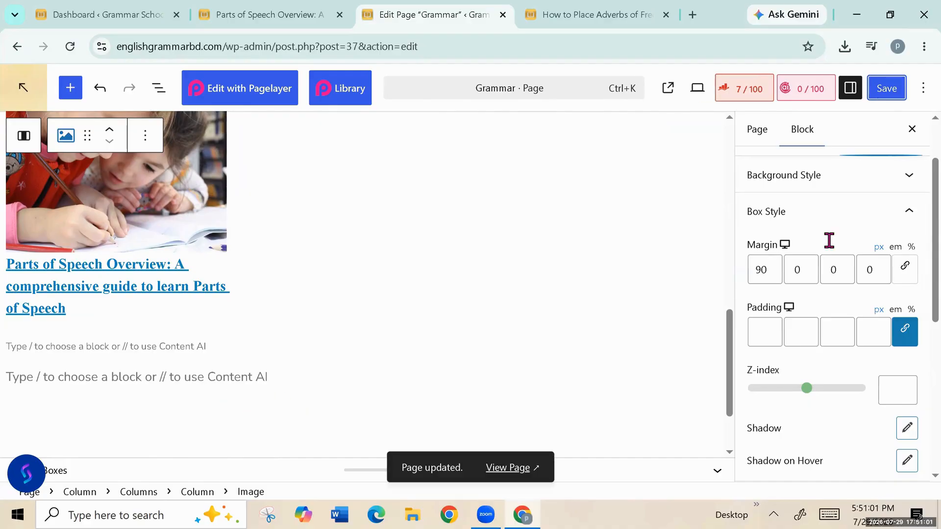
pyautogui.rightClick(507, 468)
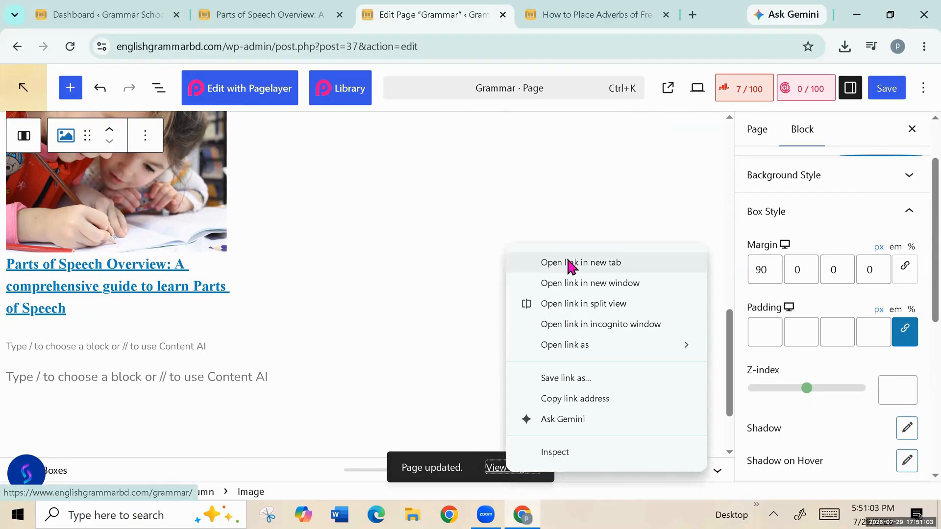
pyautogui.click(566, 263)
pyautogui.hotkey('ctrl', 'Tab')
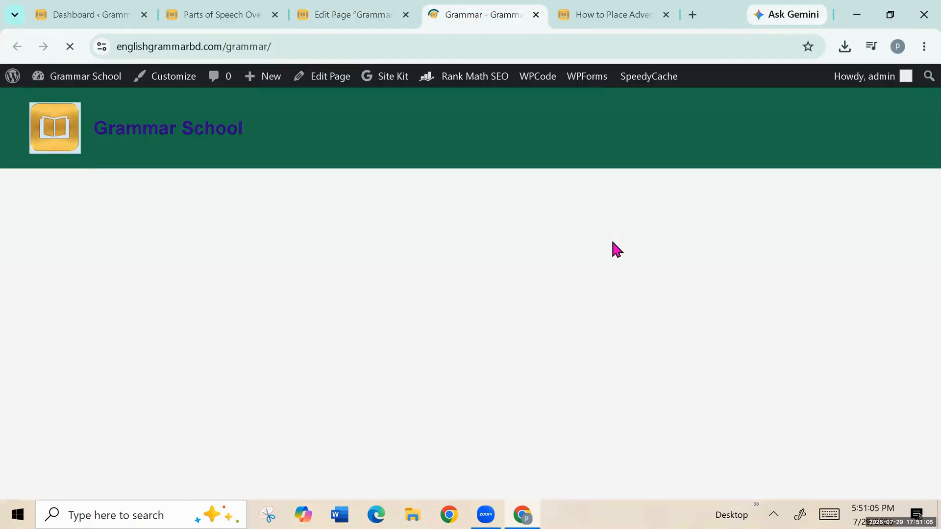
# Step: Compare the Parts of Speech entry's vertical spacing with the neighbouring entries on the published Grammar page
pyautogui.scroll(-6, 623, 328)
pyautogui.scroll(-4, 623, 329)
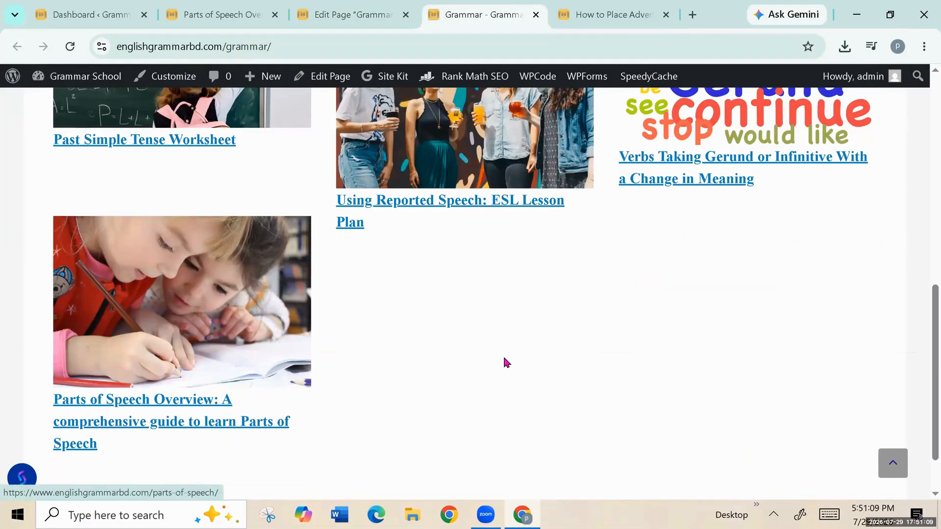
pyautogui.scroll(3, 504, 360)
pyautogui.scroll(3, 535, 316)
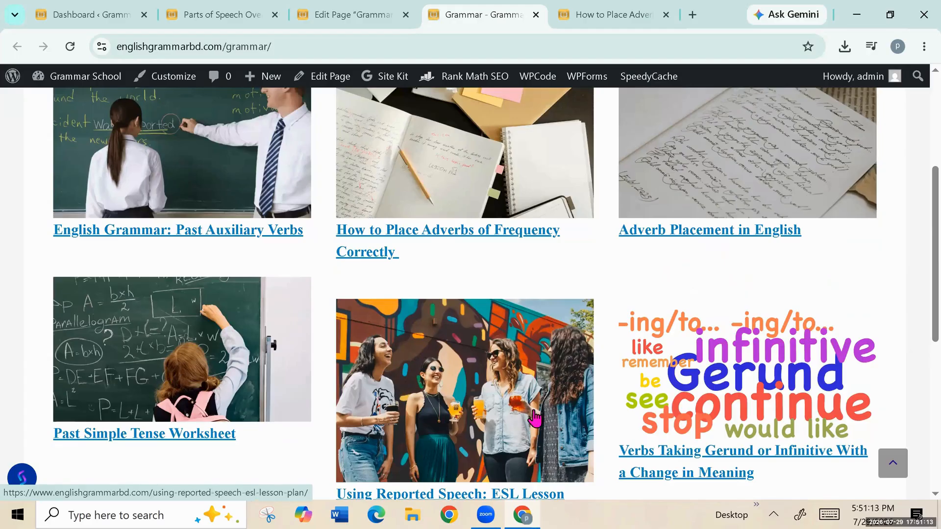
pyautogui.scroll(-4, 259, 392)
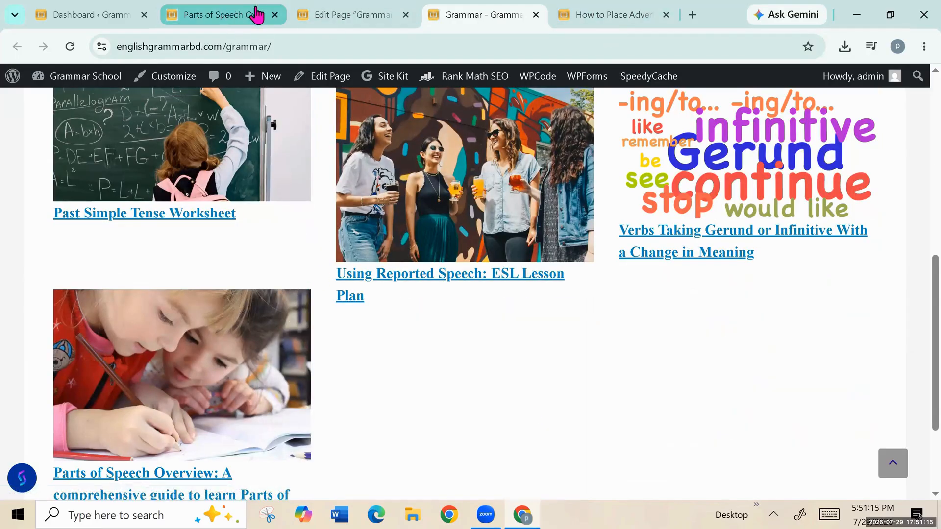
# Step: Return to the Grammar page editor and raise the Parts of Speech image block's top margin to 100 px
pyautogui.click(351, 14)
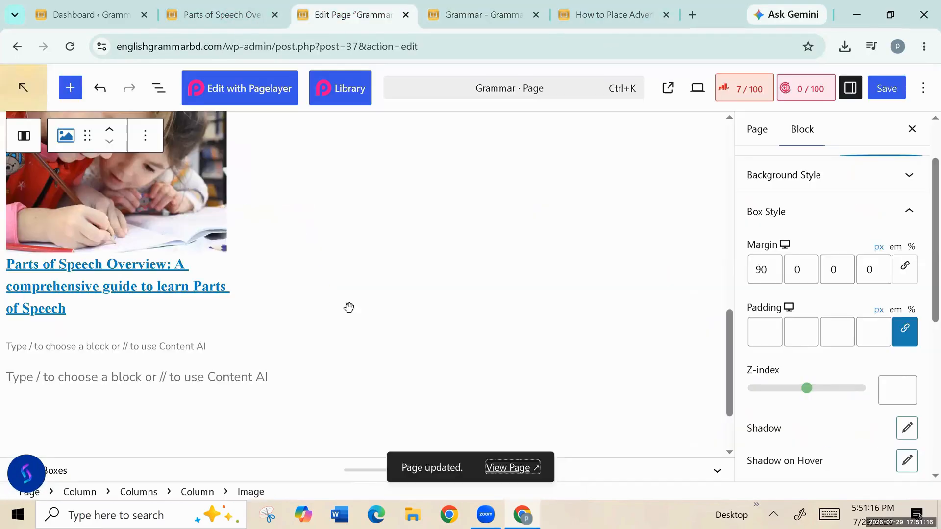
pyautogui.click(777, 268)
pyautogui.click(776, 268)
pyautogui.click(777, 268)
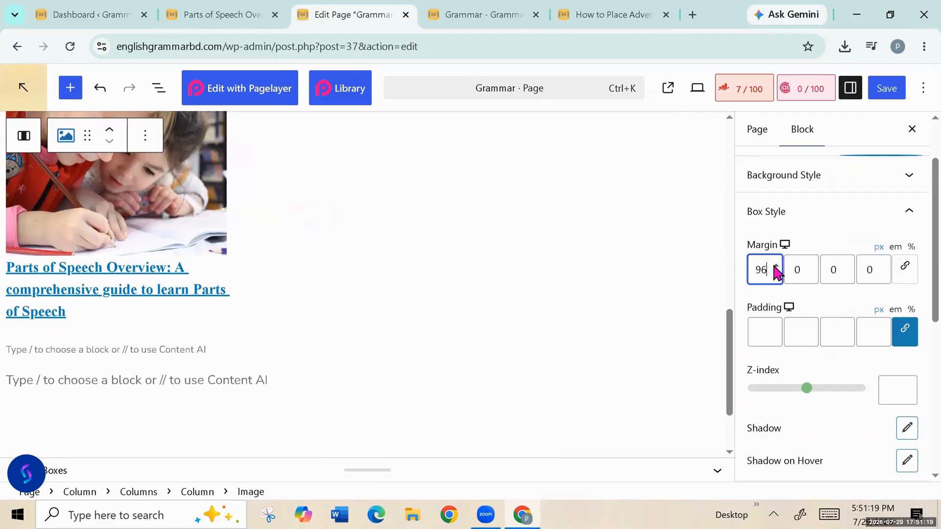
pyautogui.click(777, 268)
pyautogui.click(776, 268)
pyautogui.click(776, 268)
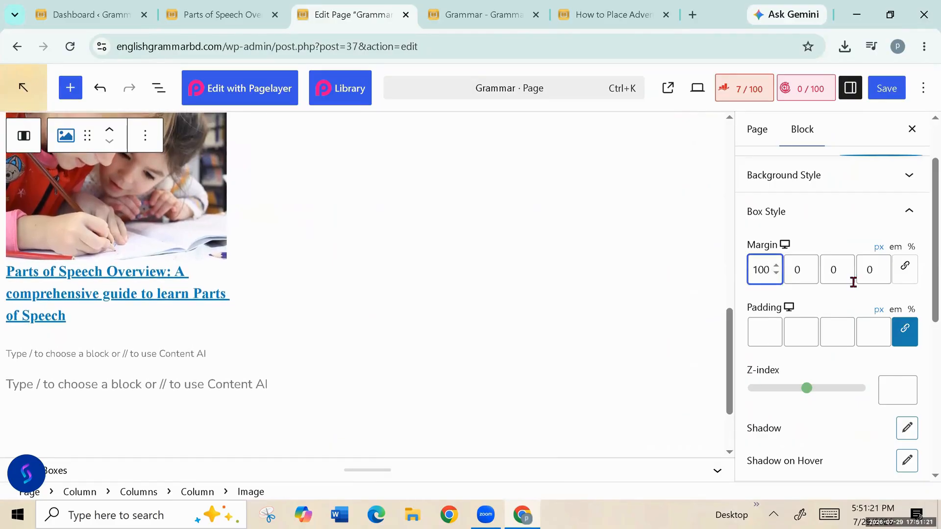
# Step: Save the Grammar page, reload its published version and check the Parts of Speech entry's spacing against the other entries
pyautogui.click(885, 93)
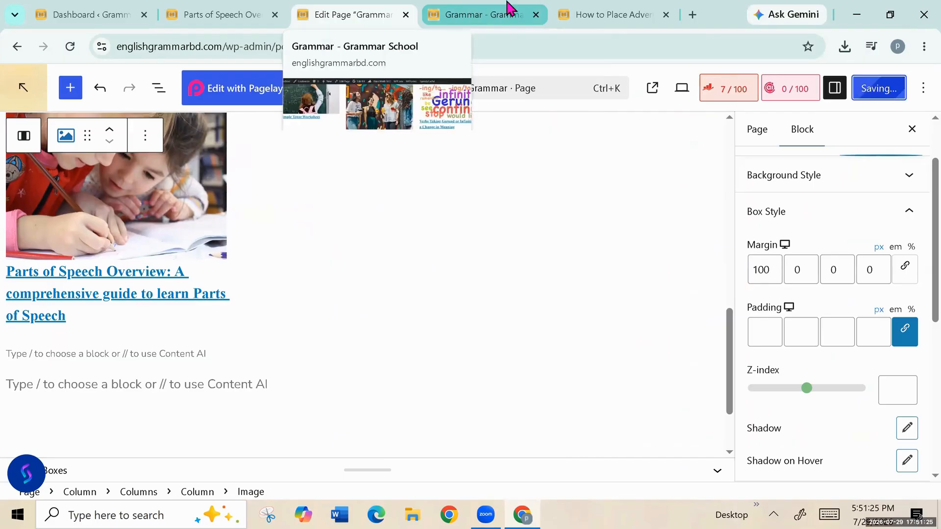
pyautogui.click(434, 10)
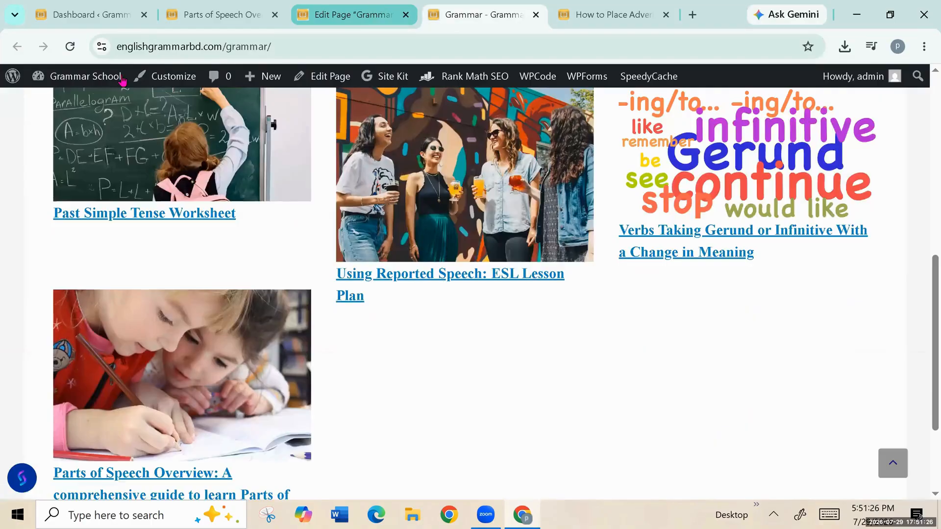
pyautogui.click(70, 47)
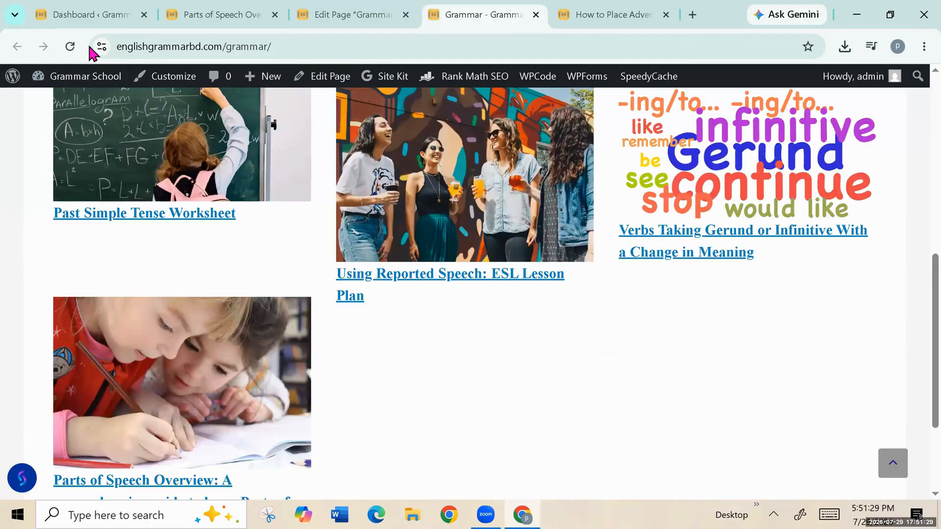
pyautogui.scroll(-2, 327, 341)
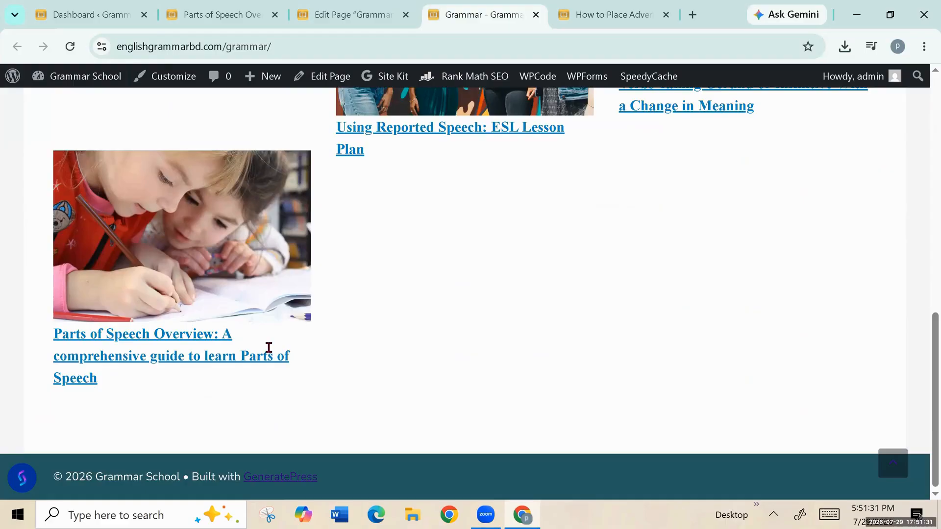
pyautogui.scroll(5, 565, 313)
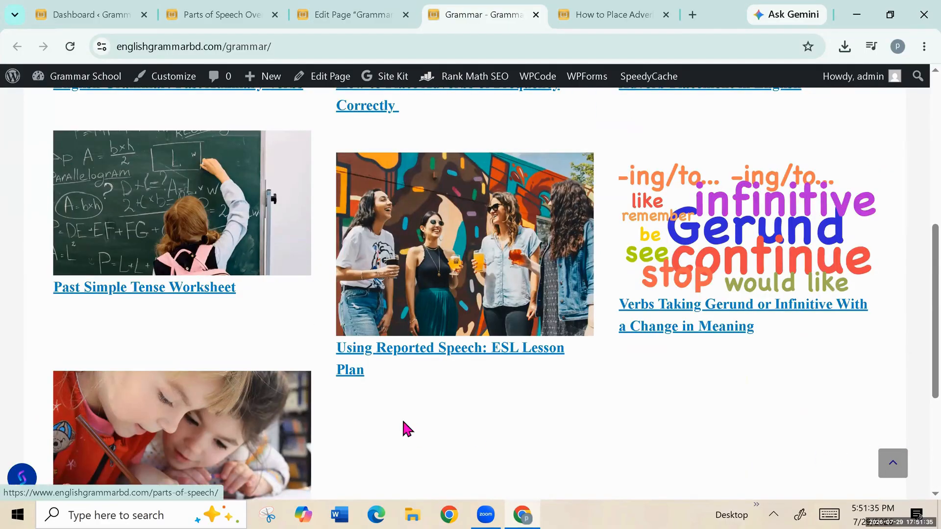
pyautogui.scroll(10, 534, 372)
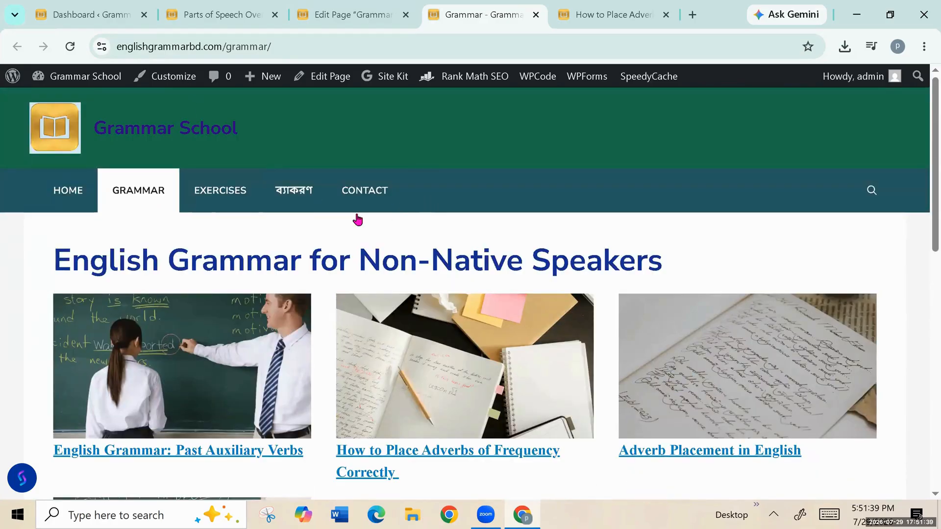
pyautogui.scroll(-9, 571, 345)
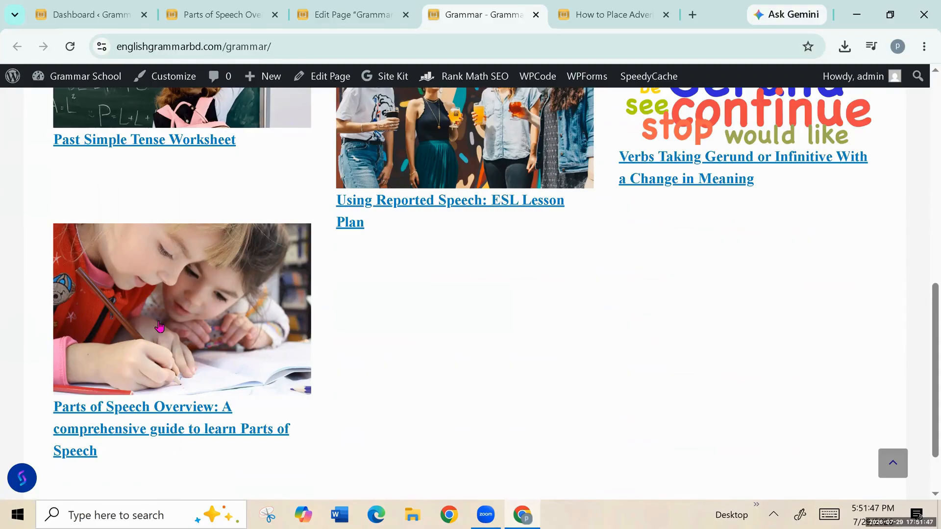
# Step: Test the Parts of Speech entry's link from the published Grammar page and look over the post it opens
pyautogui.click(122, 358)
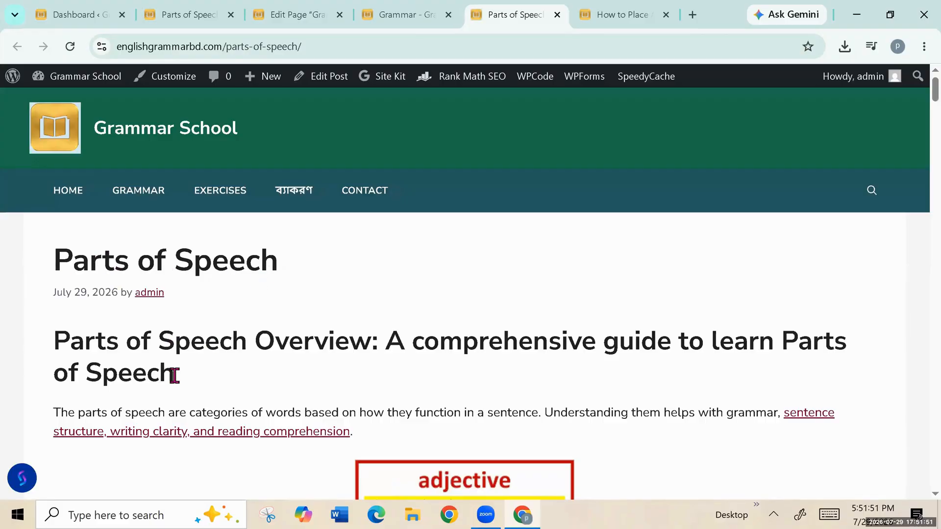
pyautogui.scroll(-10, 347, 406)
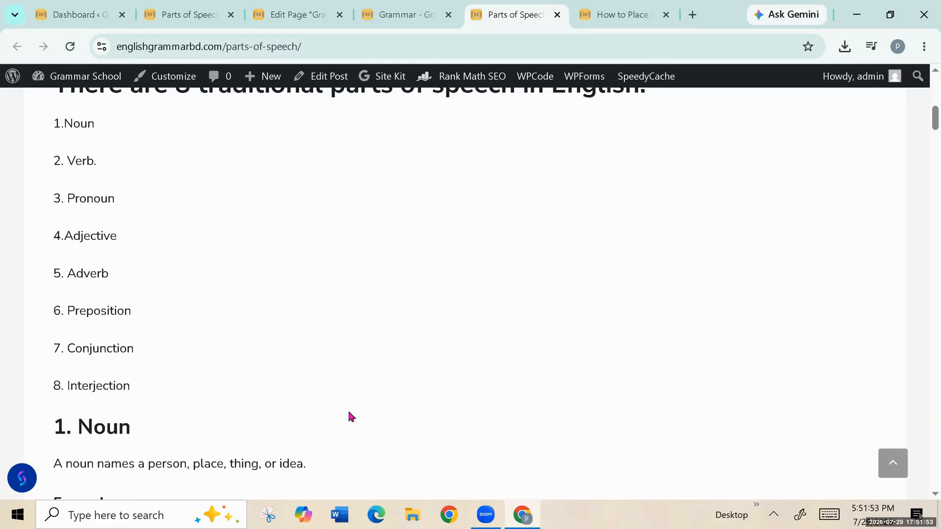
pyautogui.click(413, 14)
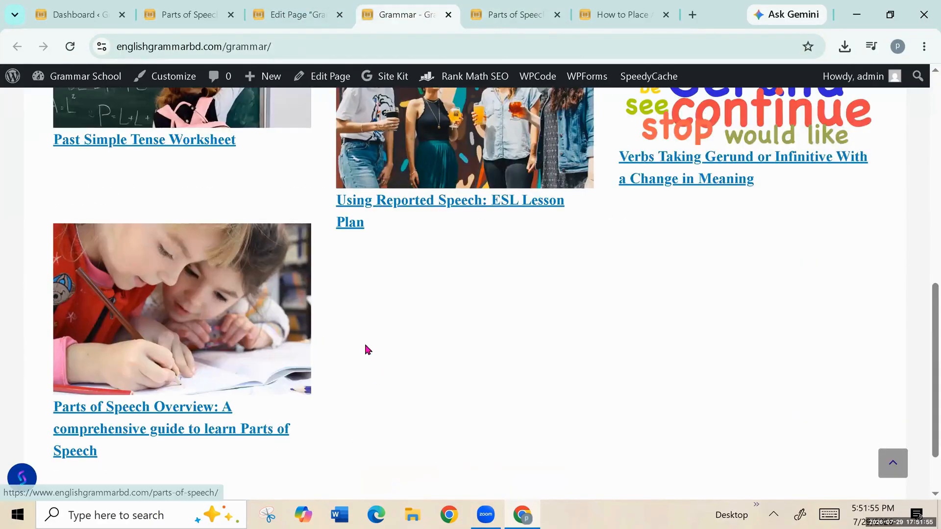
pyautogui.scroll(4, 316, 413)
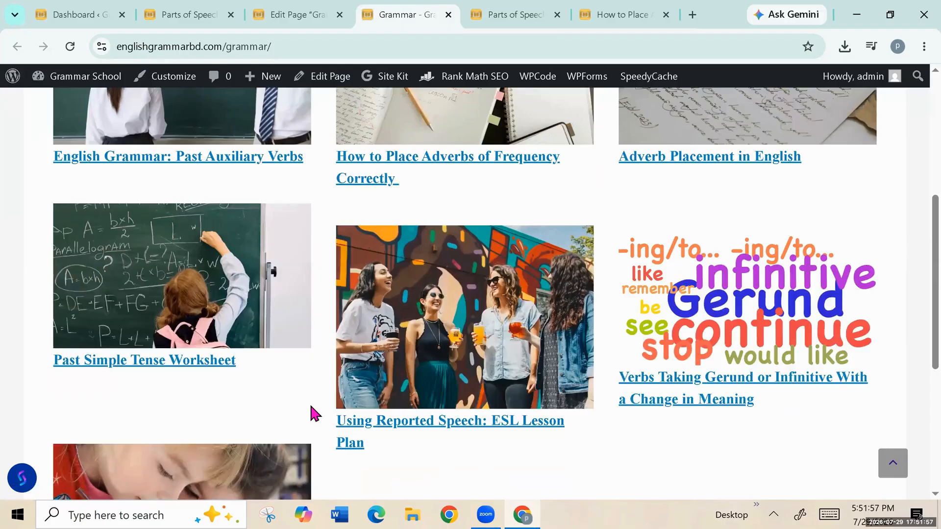
pyautogui.click(519, 14)
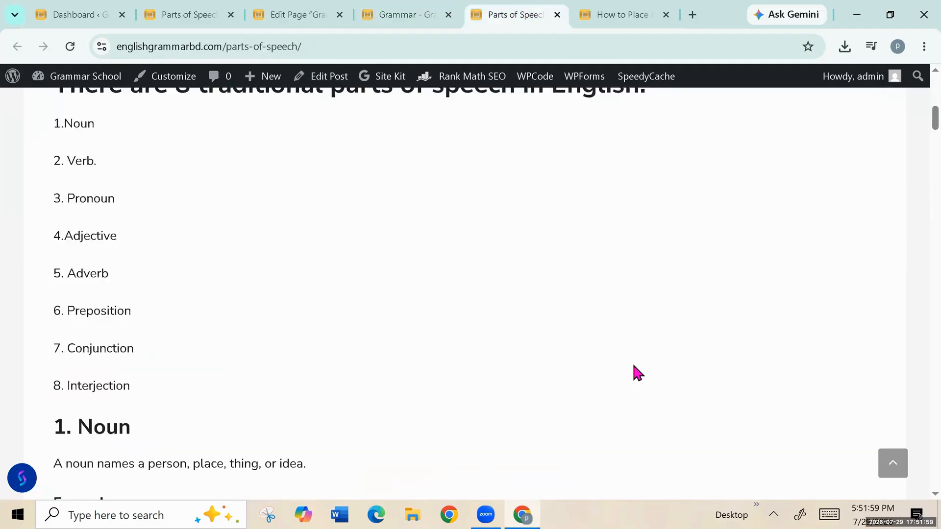
pyautogui.scroll(6, 352, 336)
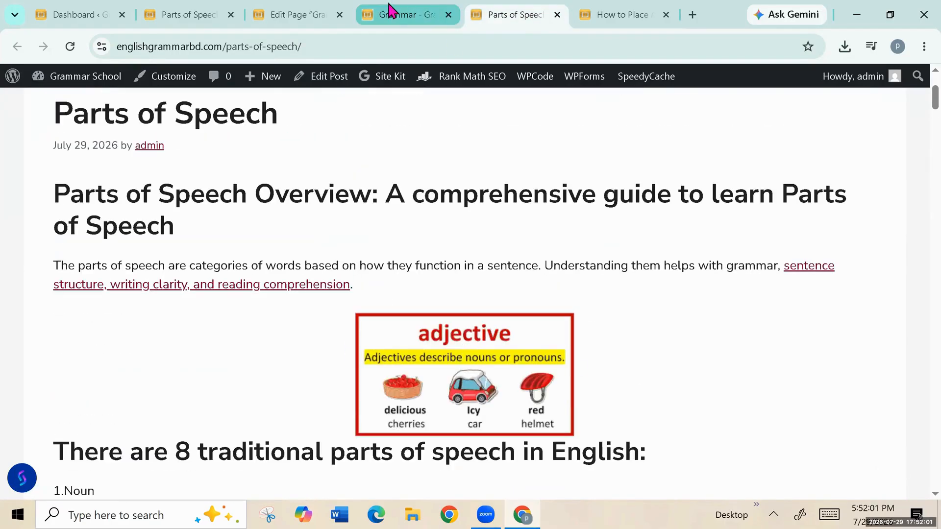
# Step: Go back to the published Grammar page and review the Parts of Speech entry's placement below the existing entries
pyautogui.click(390, 12)
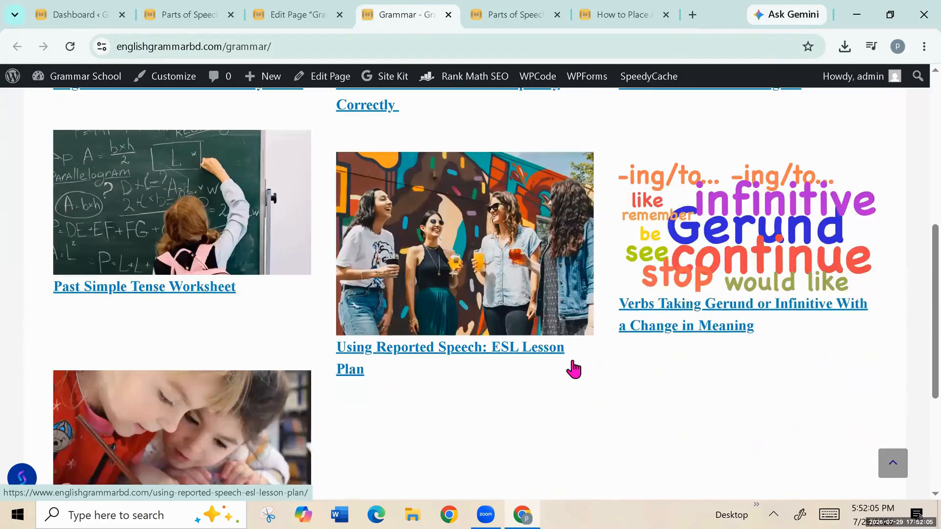
pyautogui.scroll(-1, 571, 369)
pyautogui.scroll(-4, 574, 366)
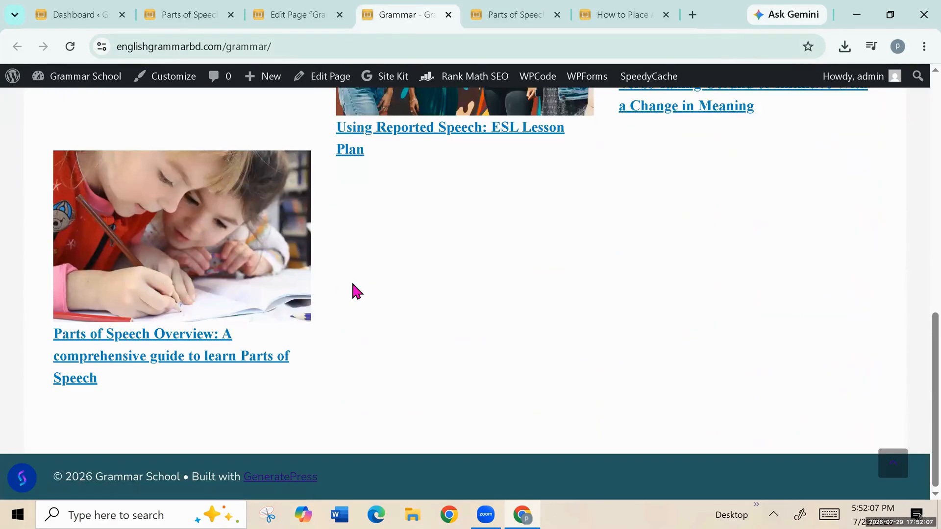